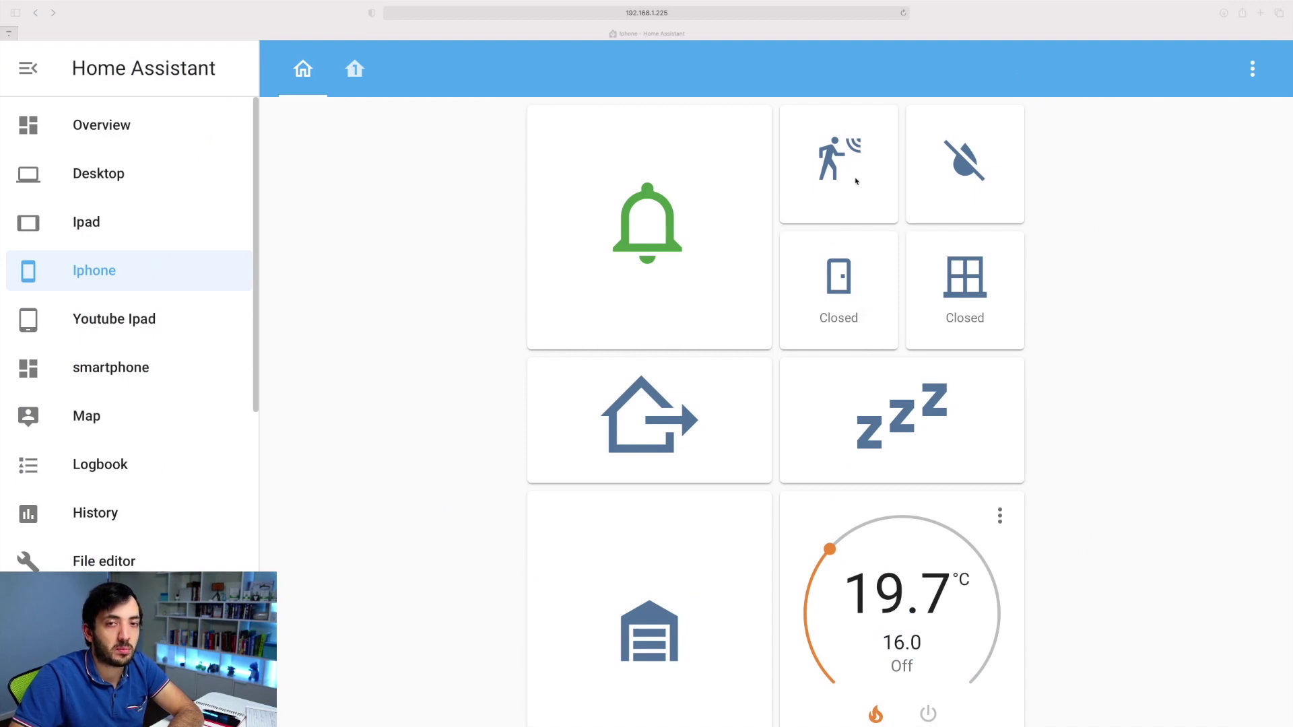
Open and close the house_motion group details twice
{"action": "left_click", "coordinate": [844, 172]}
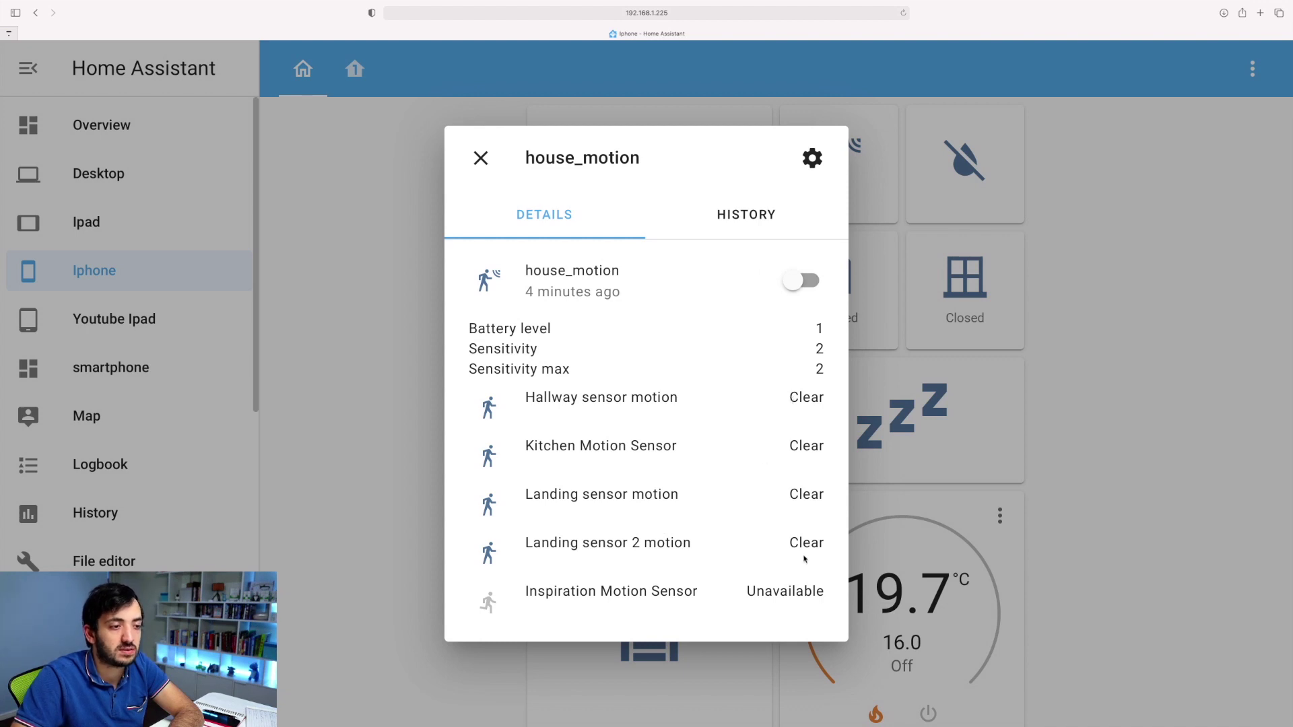
{"action": "left_click", "coordinate": [480, 158]}
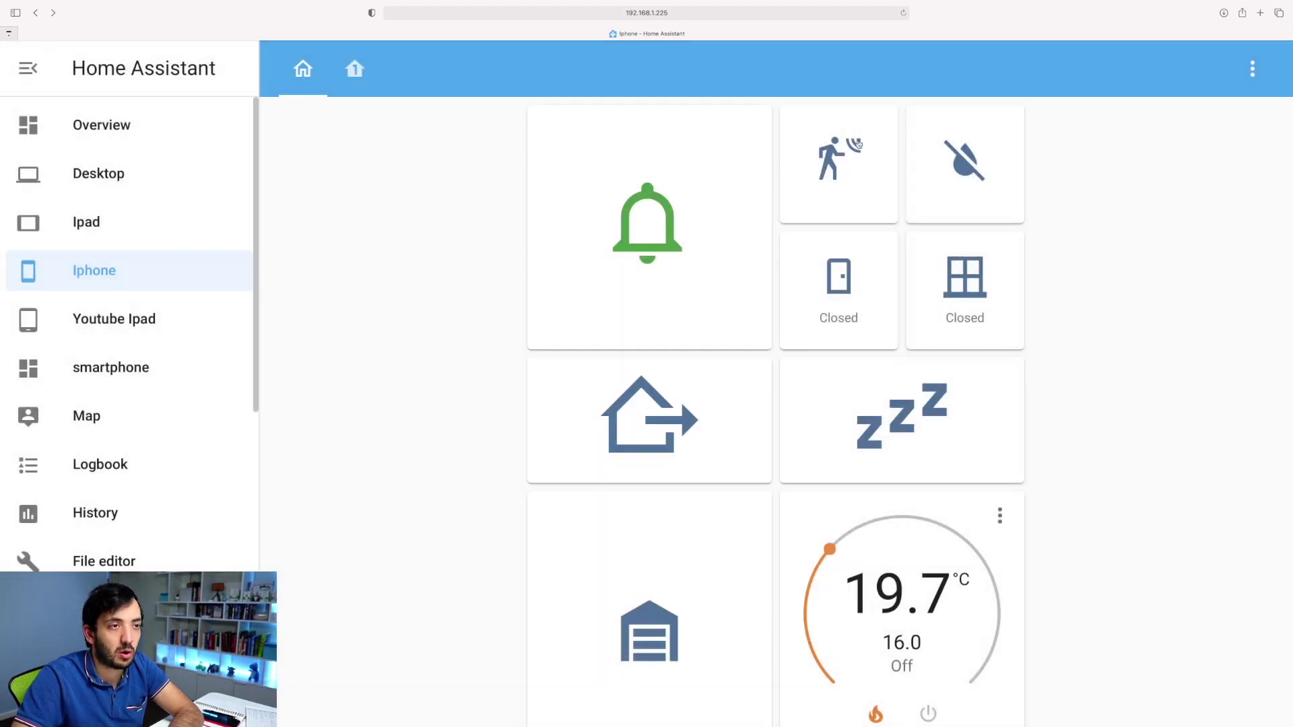
{"action": "left_click", "coordinate": [837, 182]}
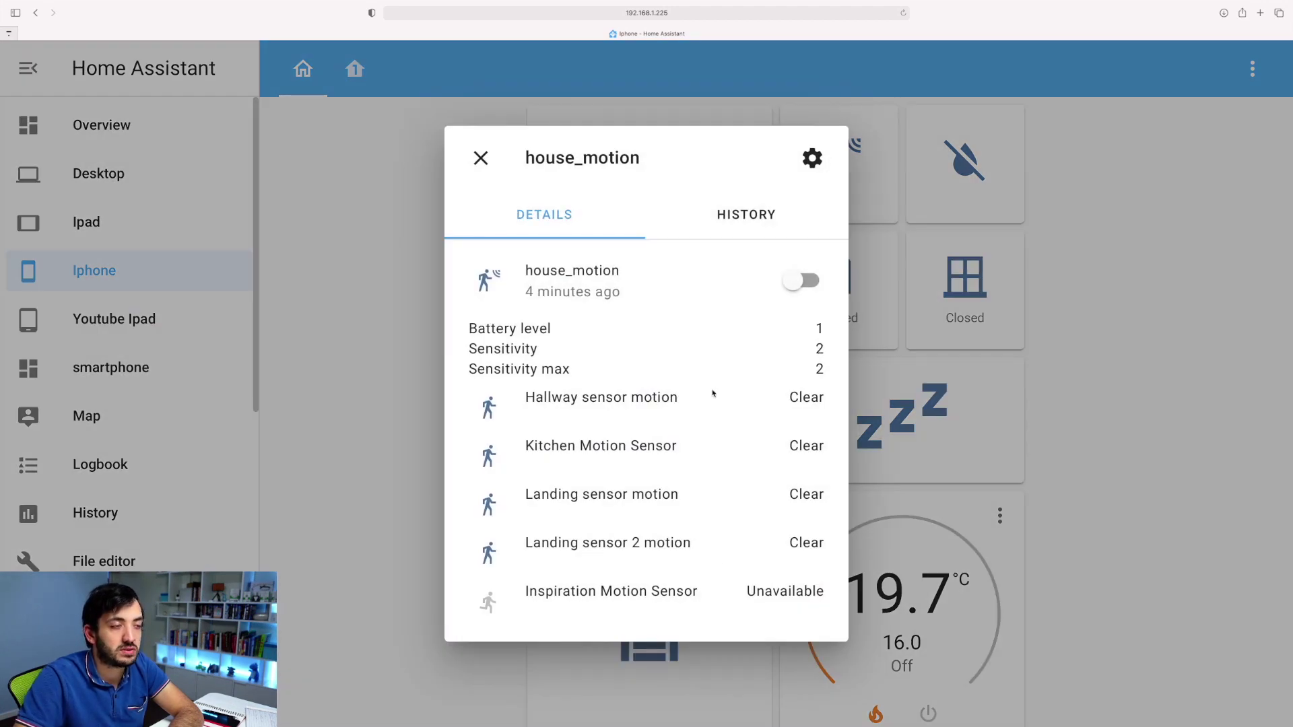
{"action": "left_click", "coordinate": [481, 158]}
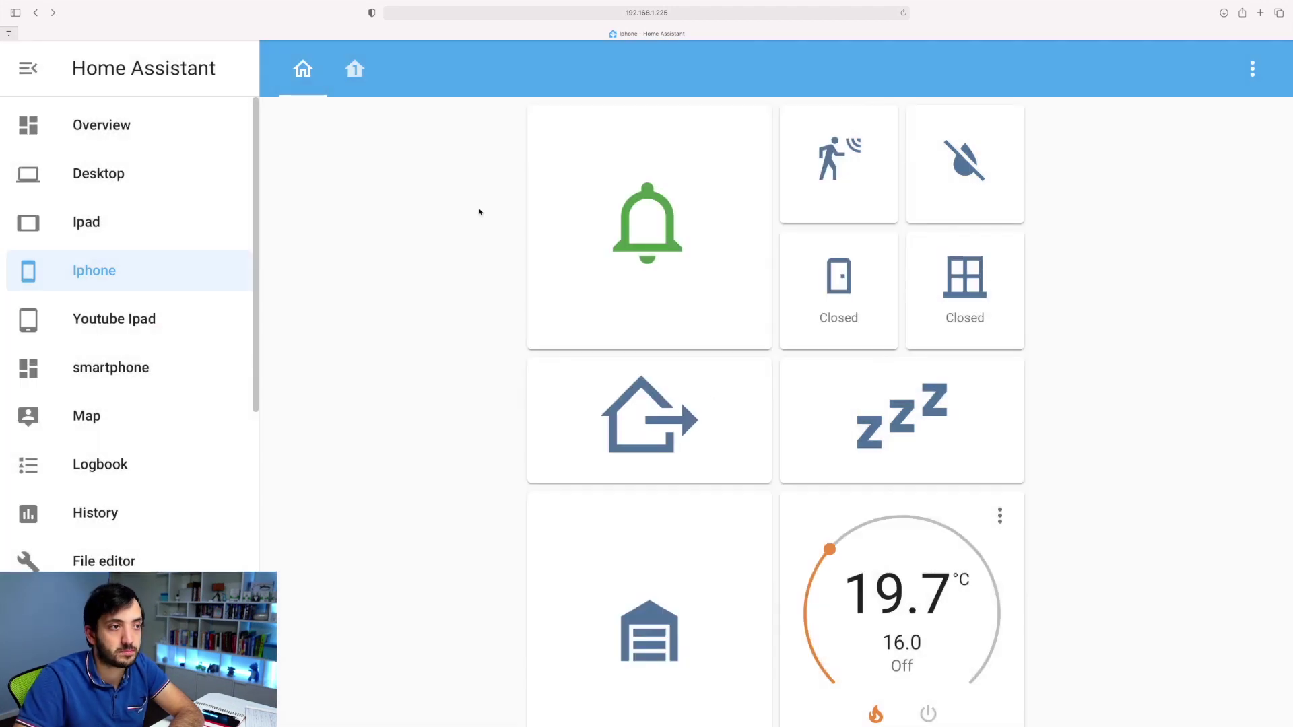
Toggle the Ground lights off and back on, then open the Ground Floor Lights controls
{"action": "scroll", "coordinate": [633, 479], "scroll_direction": "down", "scroll_amount": 5}
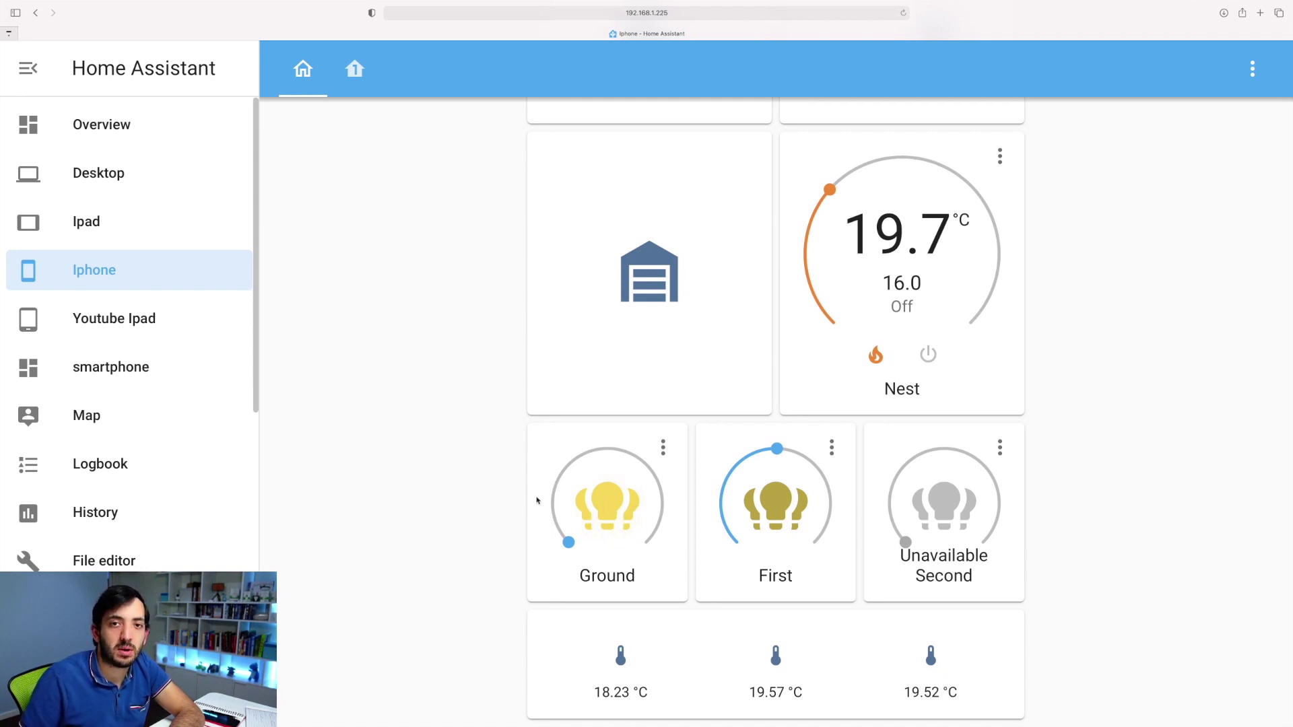
{"action": "left_click", "coordinate": [605, 506]}
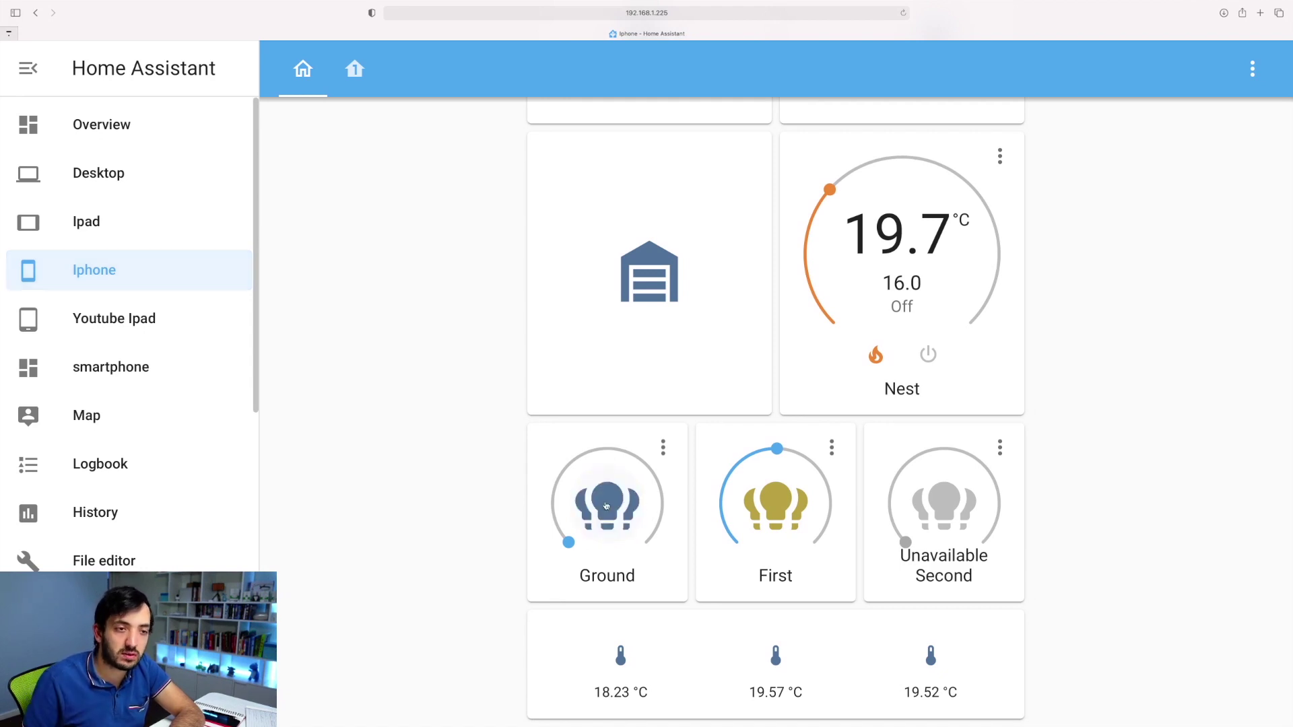
{"action": "left_click", "coordinate": [606, 506]}
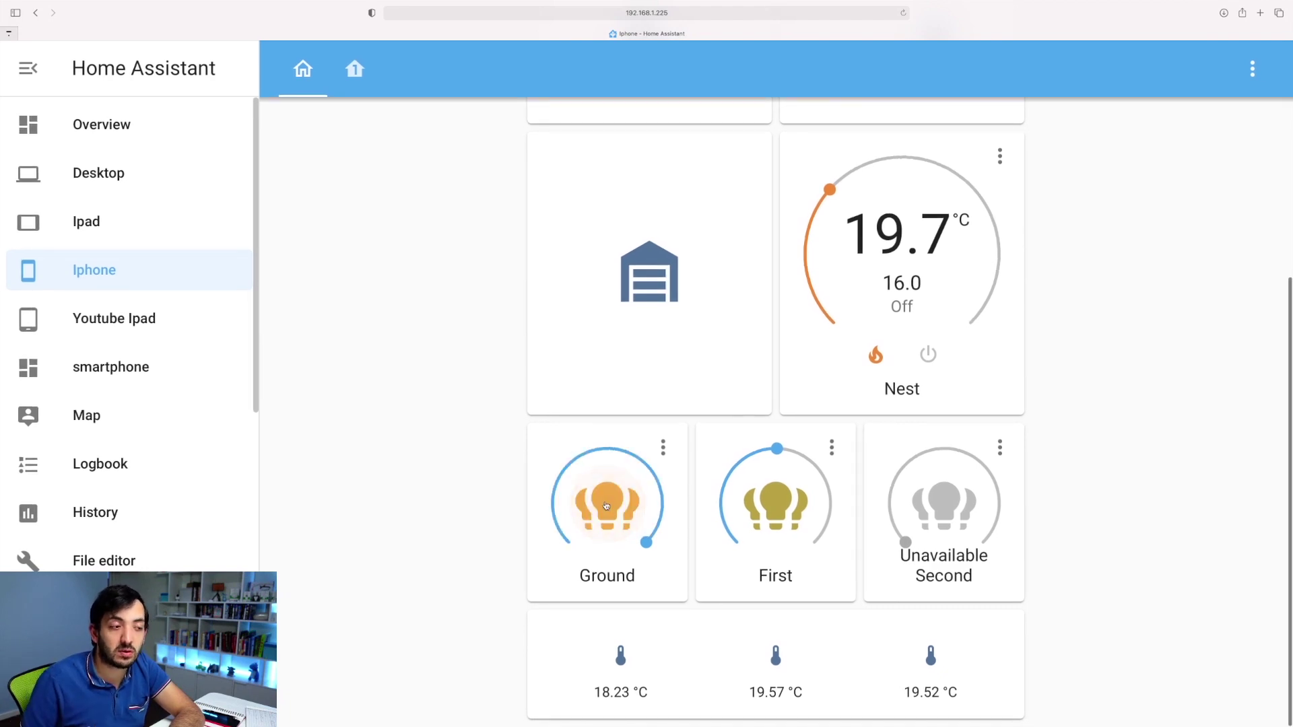
{"action": "left_click", "coordinate": [665, 448]}
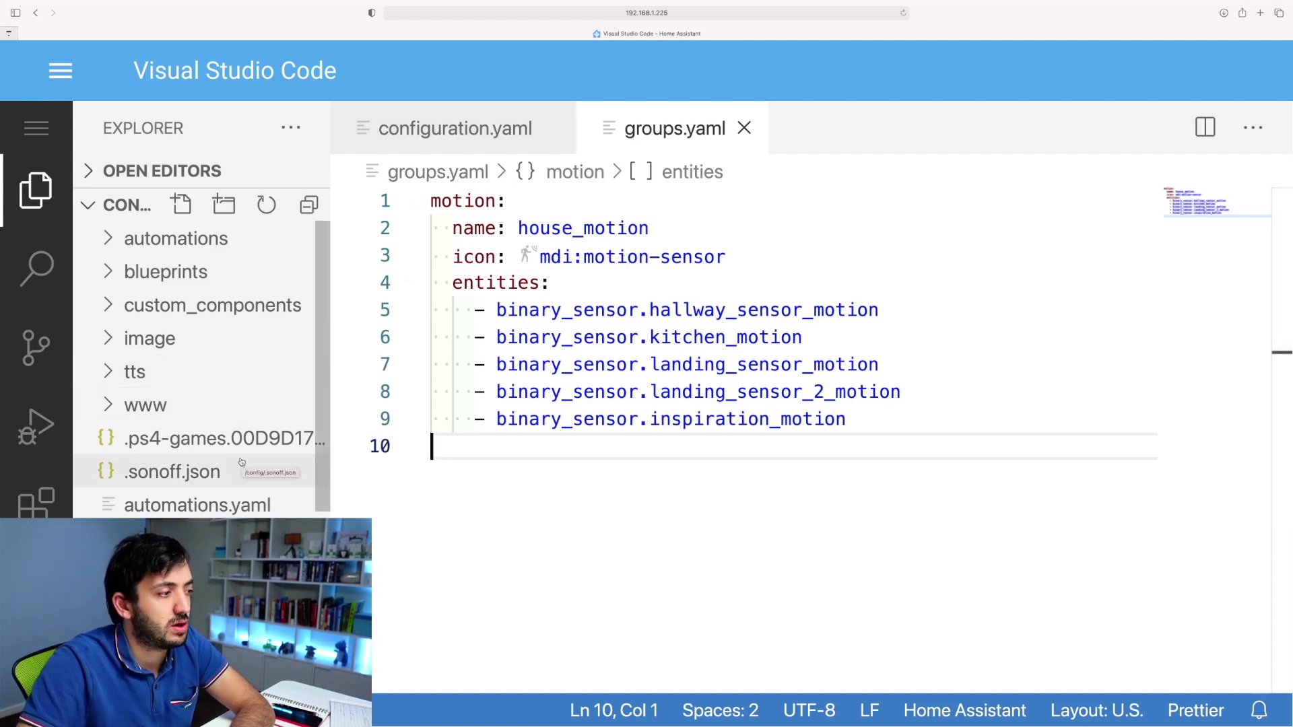
Select the whole house_motion group definition in groups.yaml, then clear the selection
{"action": "scroll", "coordinate": [242, 462], "scroll_direction": "down", "scroll_amount": 5}
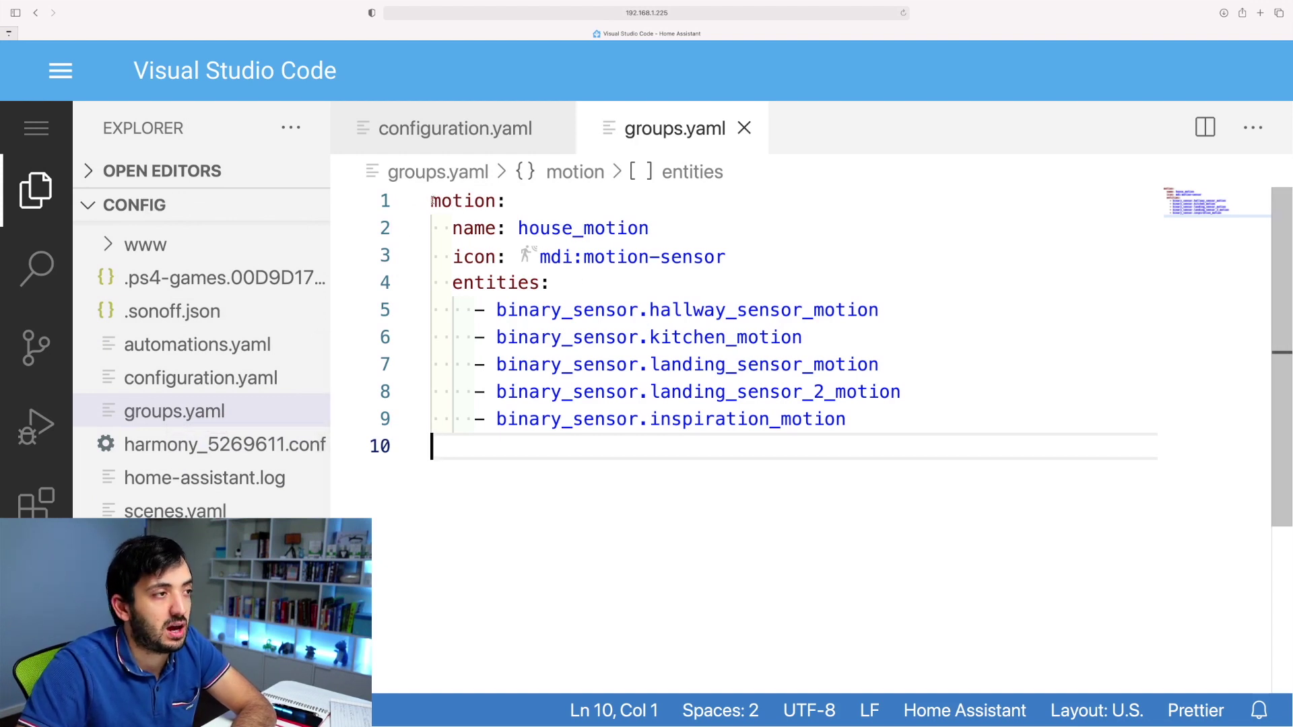
{"action": "left_click_drag", "start_coordinate": [432, 201], "coordinate": [878, 419]}
{"action": "scroll", "coordinate": [878, 419], "scroll_direction": "down", "scroll_amount": 1}
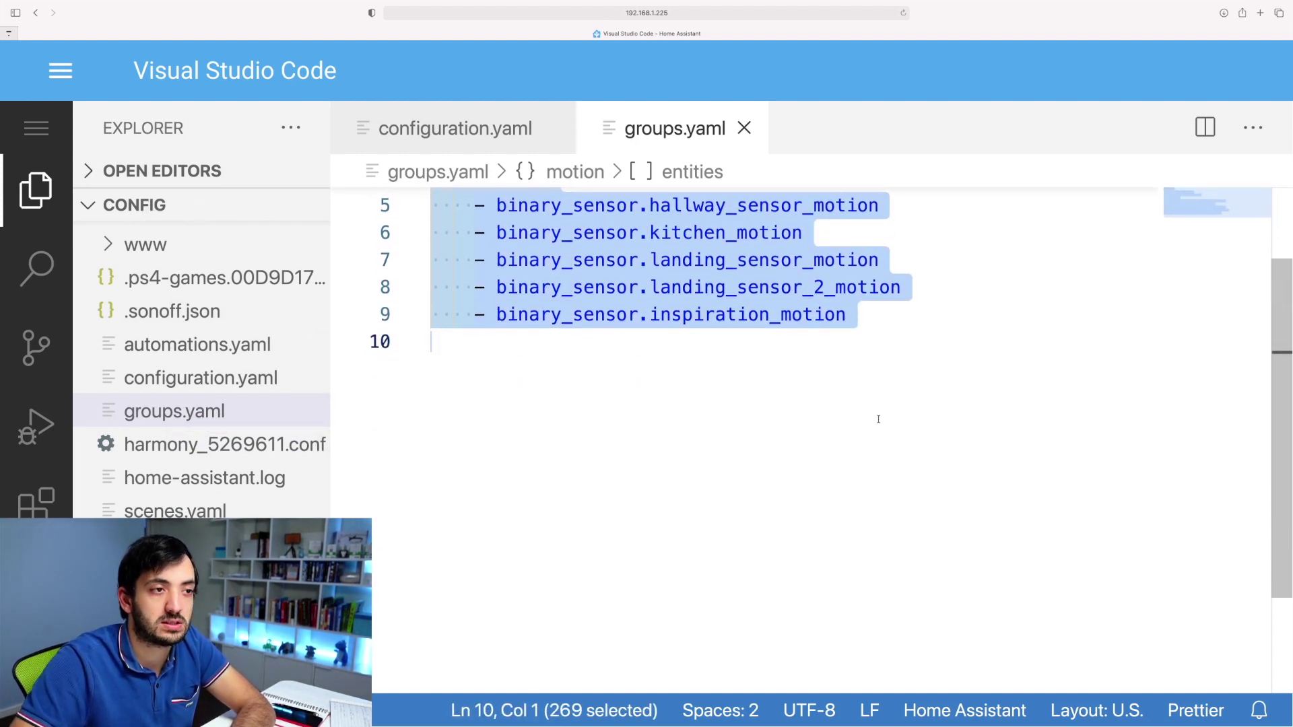
{"action": "scroll", "coordinate": [878, 419], "scroll_direction": "up", "scroll_amount": 2}
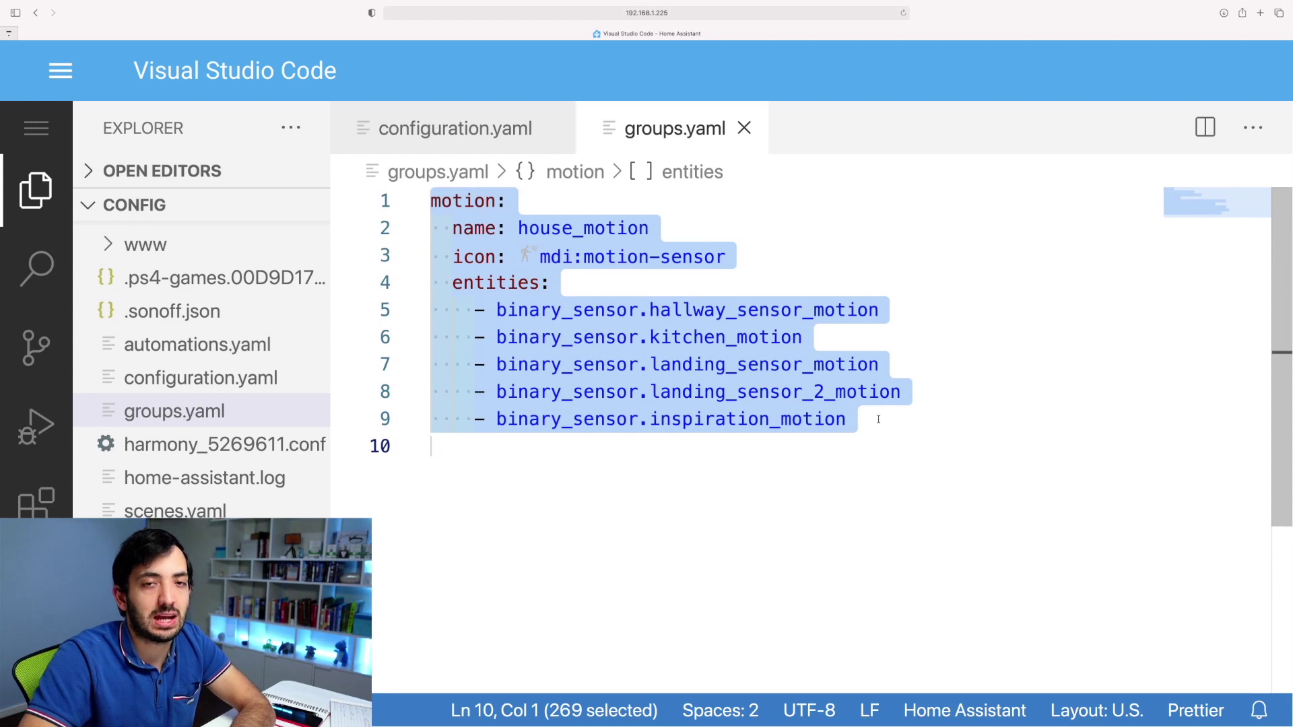
{"action": "left_click", "coordinate": [439, 229]}
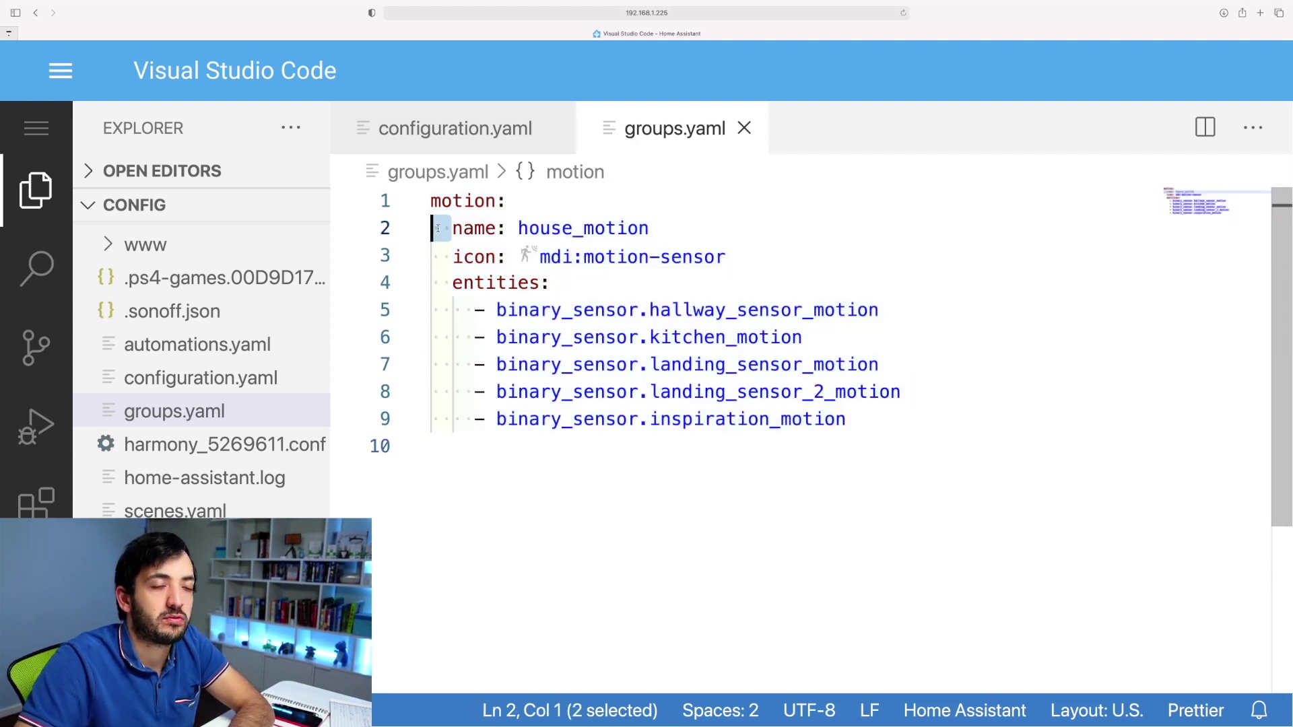
Highlight the indentation, the house_motion name line and the mdi:motion-sensor icon line in turn
{"action": "left_click_drag", "start_coordinate": [431, 229], "coordinate": [449, 227]}
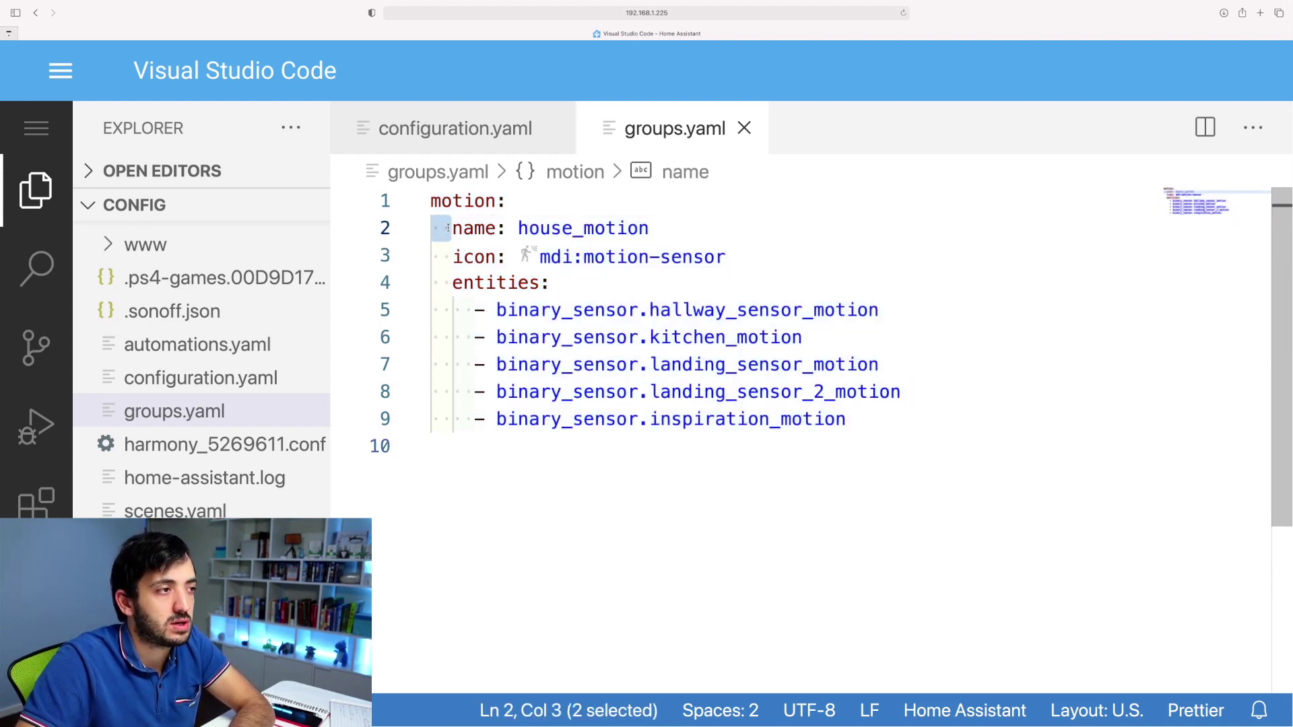
{"action": "left_click", "coordinate": [449, 227]}
{"action": "left_click_drag", "start_coordinate": [451, 228], "coordinate": [658, 221]}
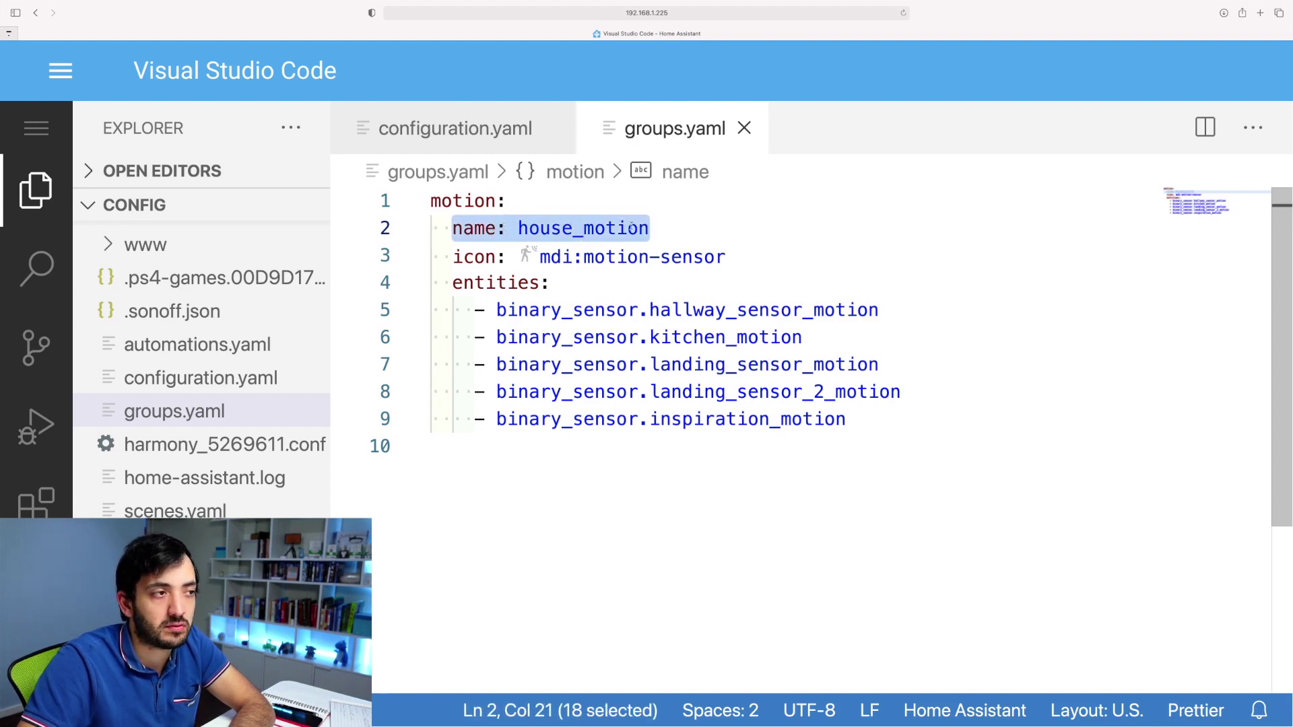
{"action": "left_click", "coordinate": [473, 229]}
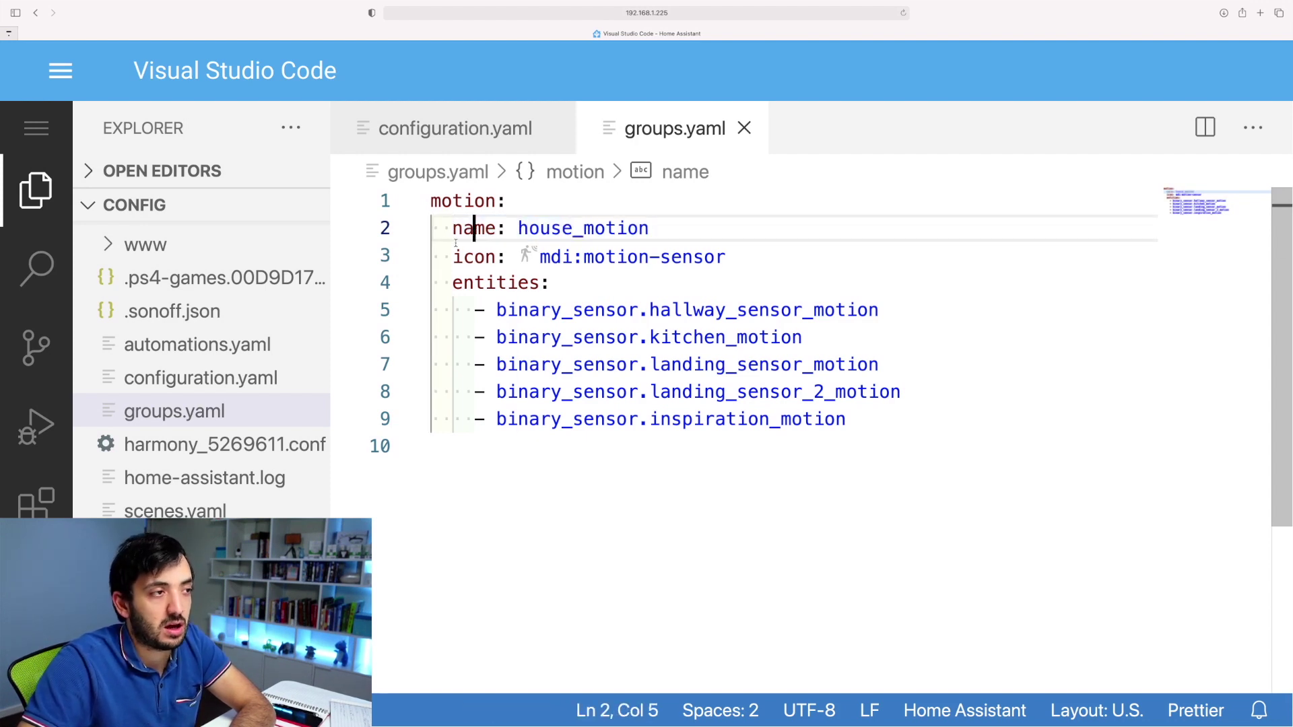
{"action": "left_click_drag", "start_coordinate": [453, 257], "coordinate": [736, 254]}
{"action": "left_click", "coordinate": [757, 252]}
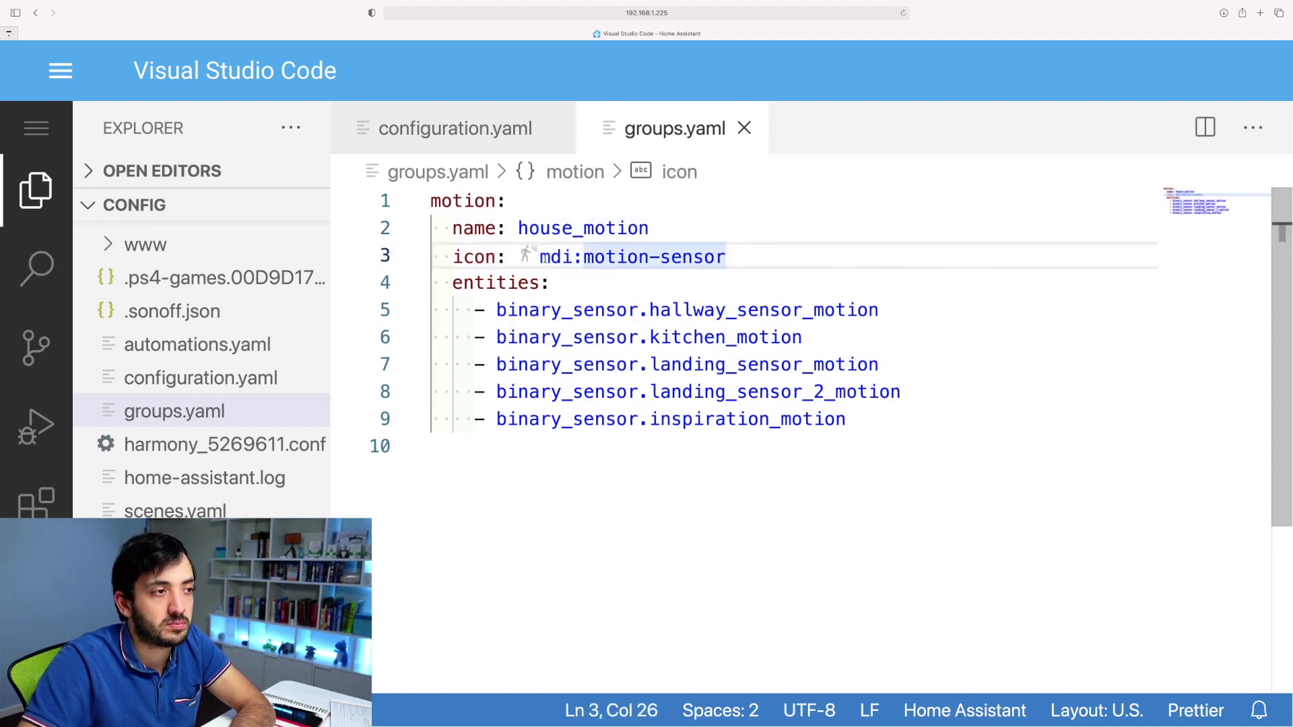
{"action": "left_click_drag", "start_coordinate": [536, 256], "coordinate": [577, 256]}
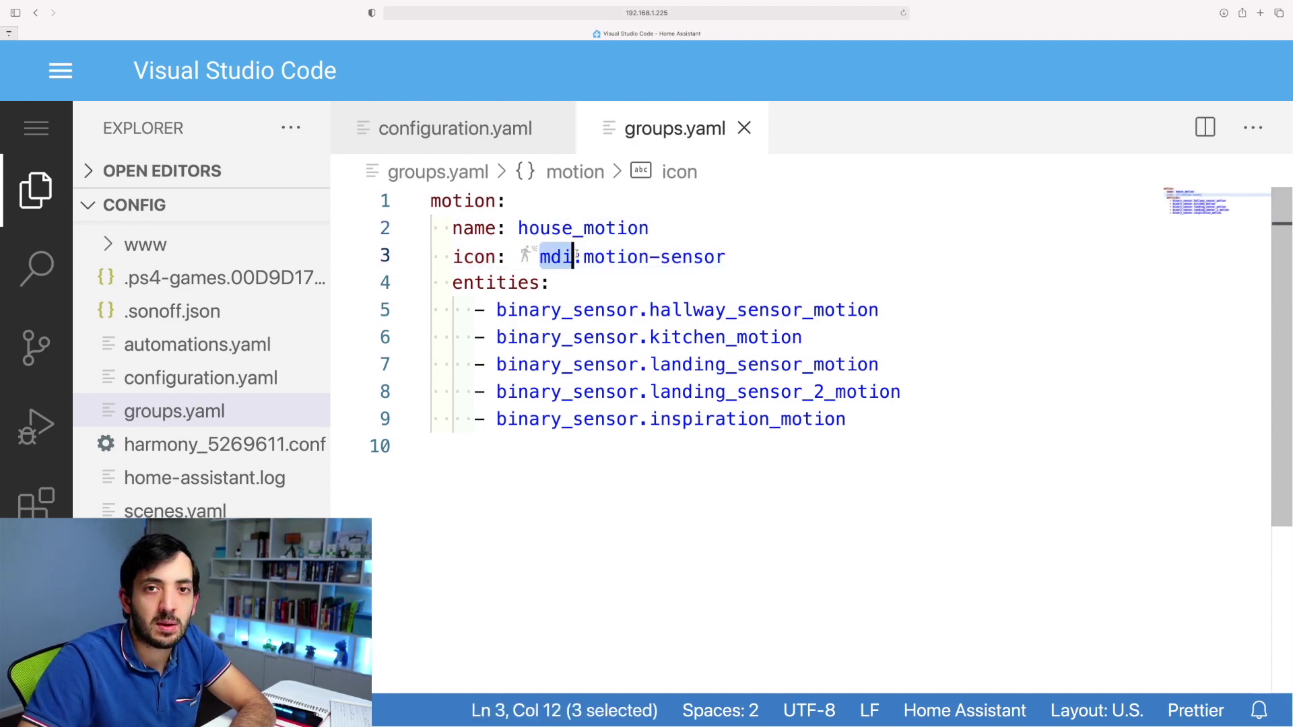
{"action": "mouse_move", "coordinate": [558, 257]}
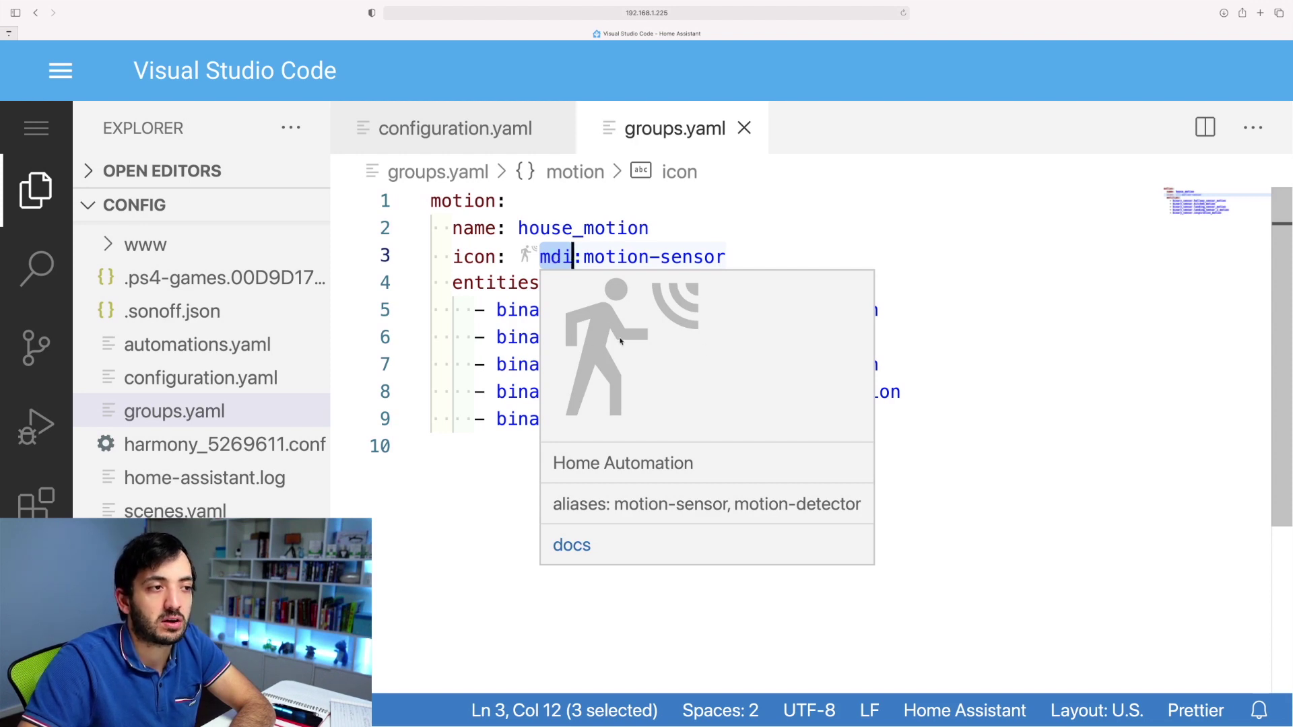
{"action": "key", "text": "super+Right"}
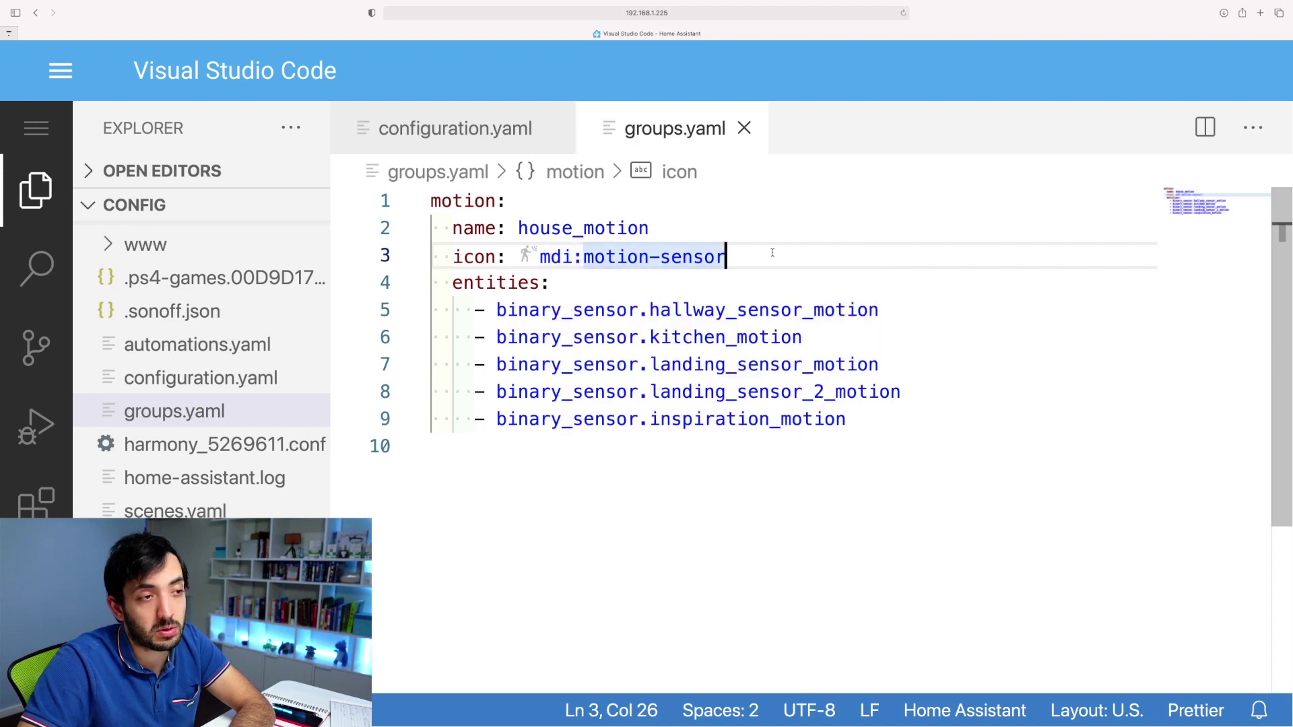
Highlight the entities: key and list dash, then start a new indented line after the last entity
{"action": "left_click", "coordinate": [662, 273]}
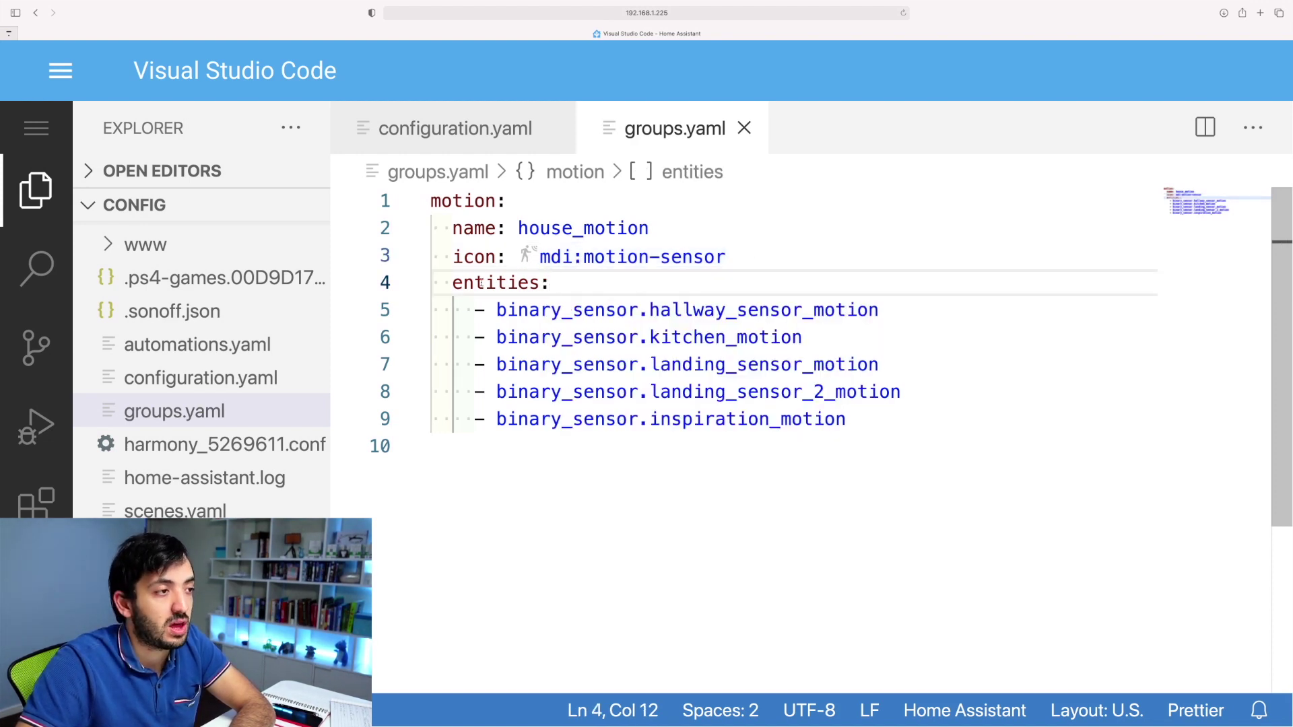
{"action": "left_click_drag", "start_coordinate": [452, 282], "coordinate": [572, 280]}
{"action": "left_click", "coordinate": [563, 283]}
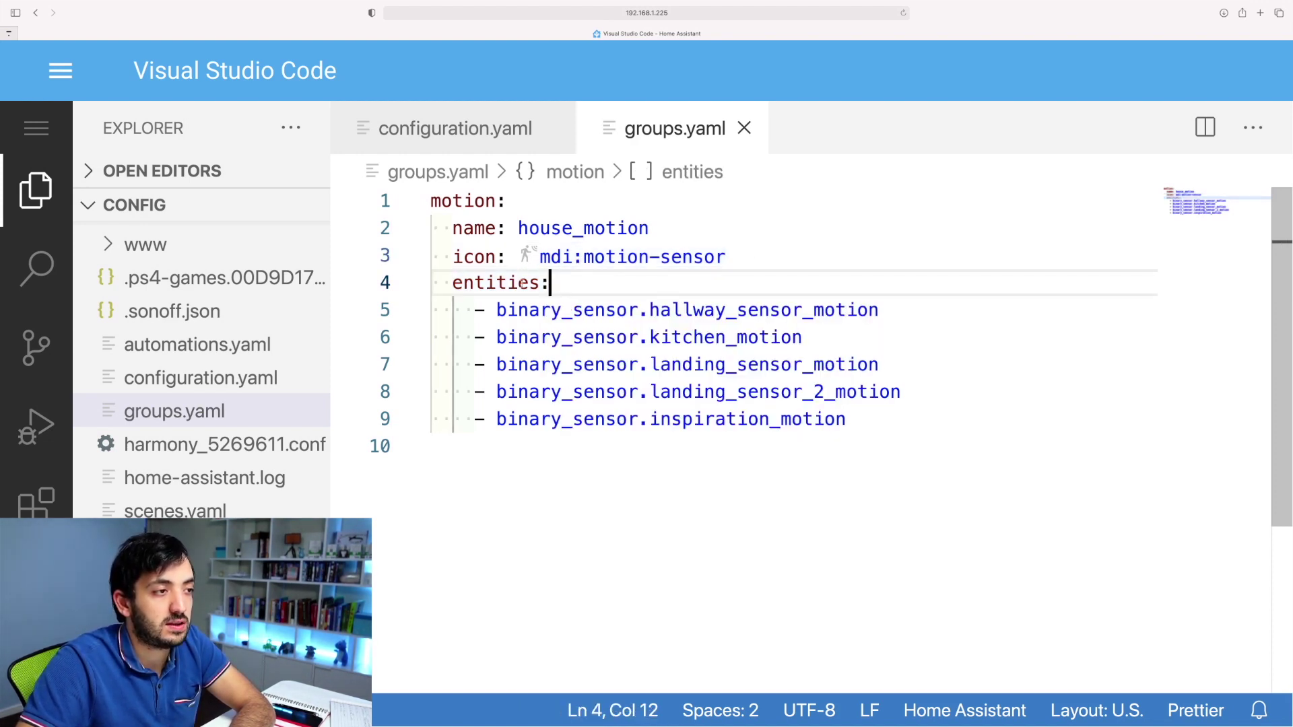
{"action": "mouse_move", "coordinate": [468, 307]}
{"action": "left_mouse_down"}
{"action": "mouse_move", "coordinate": [508, 311]}
{"action": "mouse_move", "coordinate": [469, 310]}
{"action": "left_mouse_up"}
{"action": "left_click", "coordinate": [496, 309]}
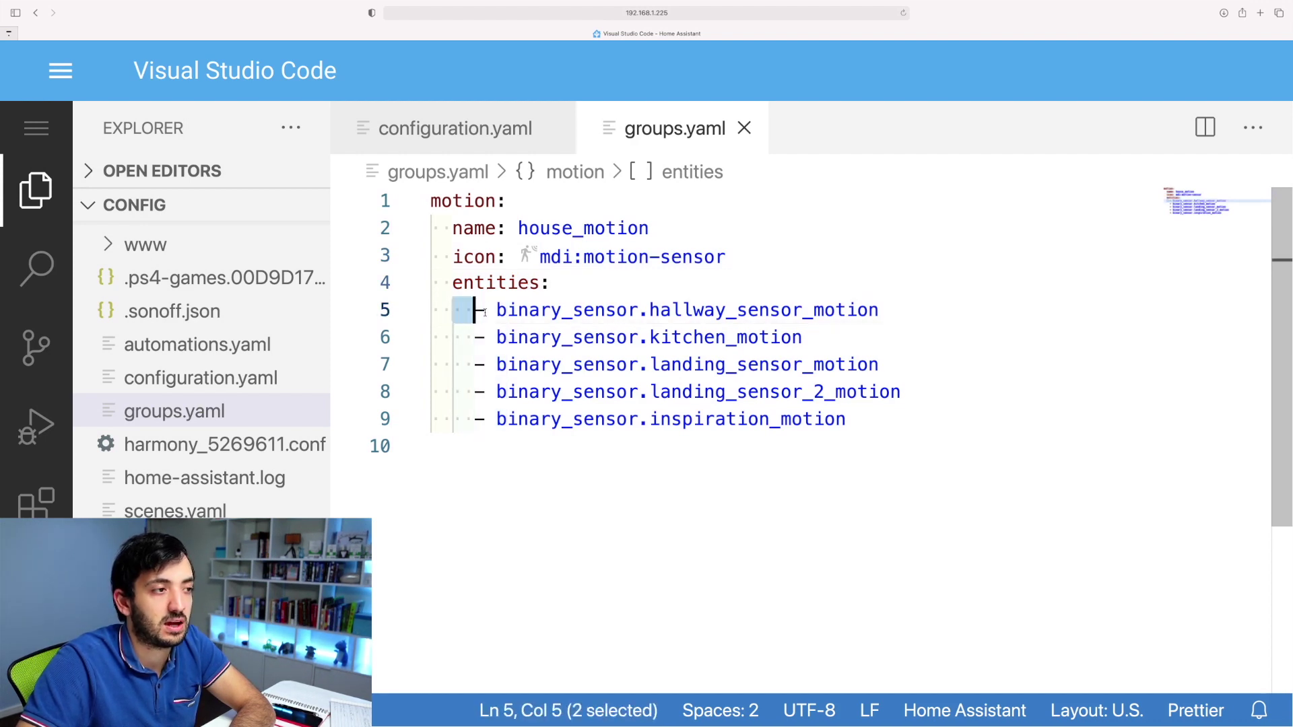
{"action": "left_click", "coordinate": [592, 305]}
{"action": "left_click", "coordinate": [471, 308]}
{"action": "left_click_drag", "start_coordinate": [471, 308], "coordinate": [484, 310]}
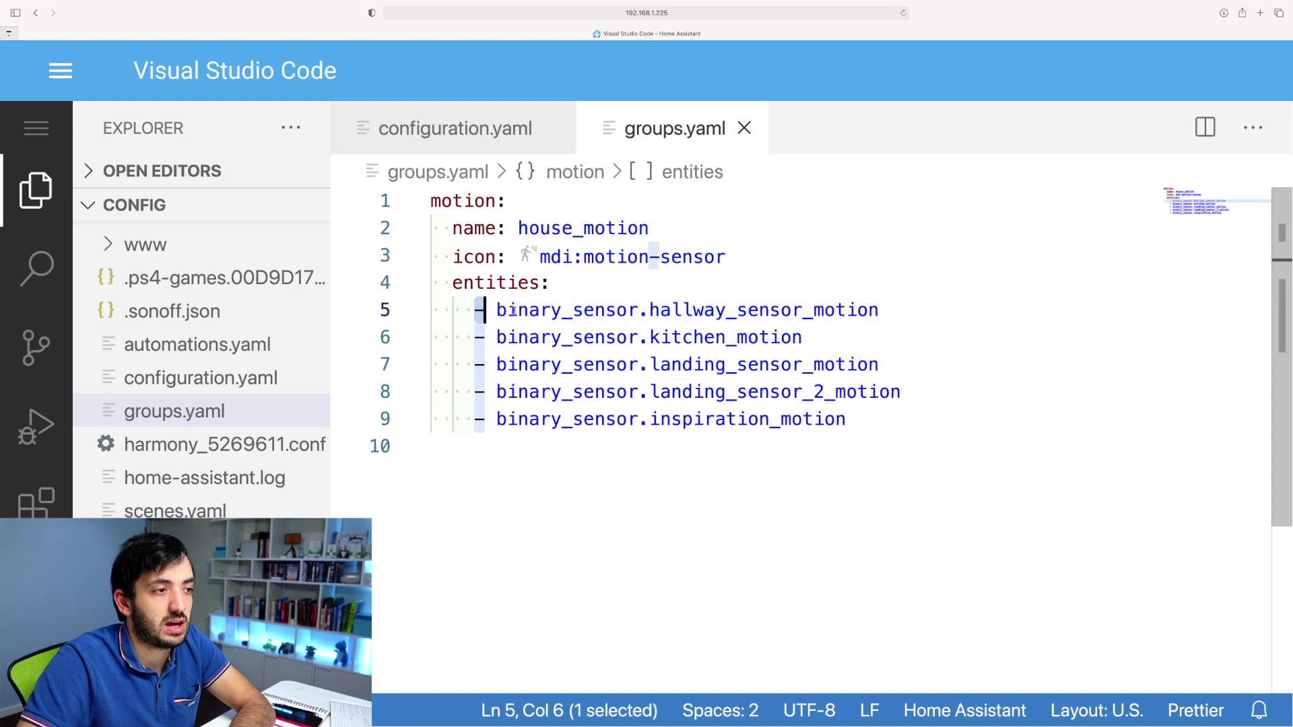
{"action": "left_click", "coordinate": [759, 310]}
{"action": "left_click", "coordinate": [961, 414]}
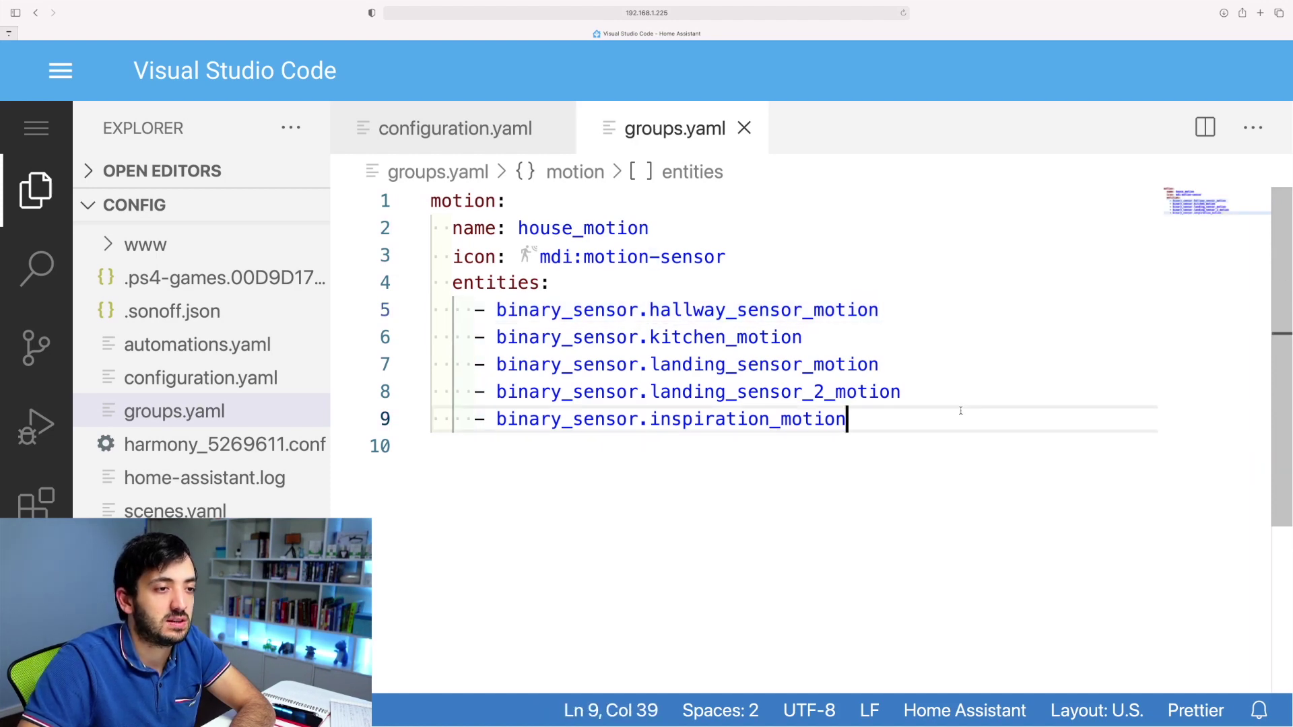
{"action": "key", "text": "Return"}
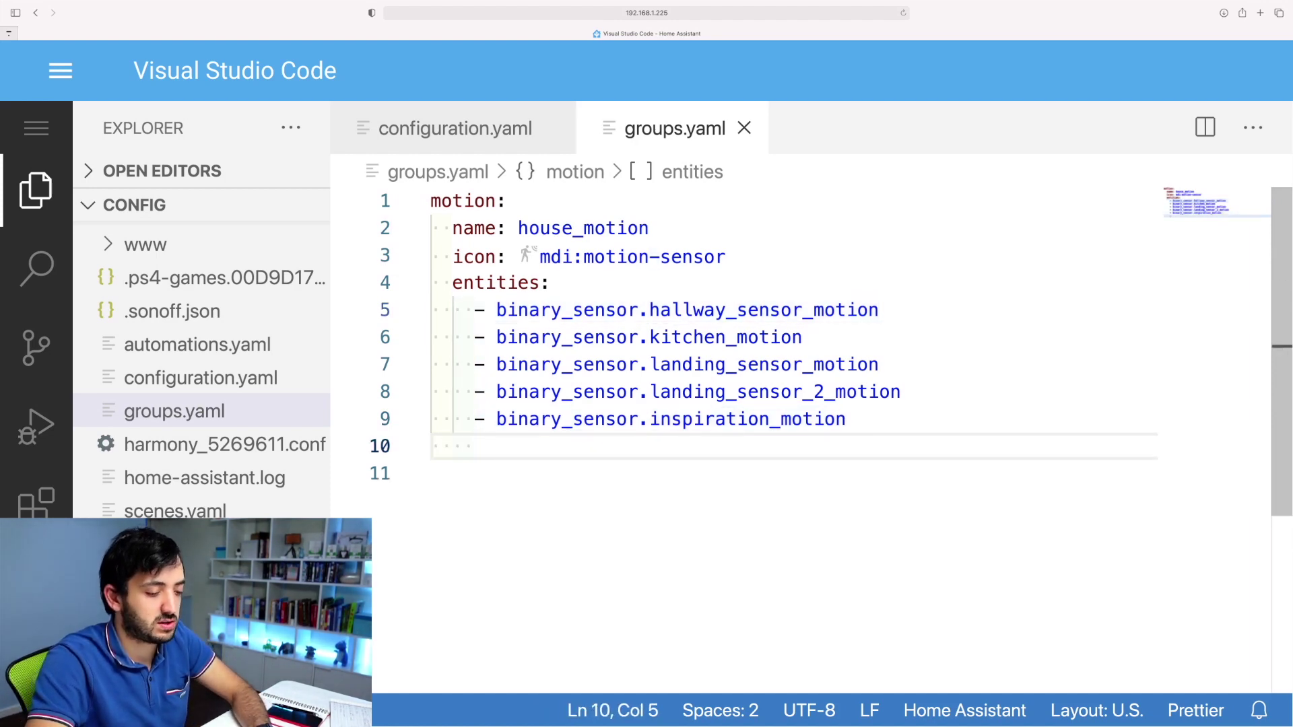
Autocomplete the new entry as binary_sensor.kitchen_motion, delete the duplicate line, and switch to configuration.yaml
{"action": "type", "text": "- binar"}
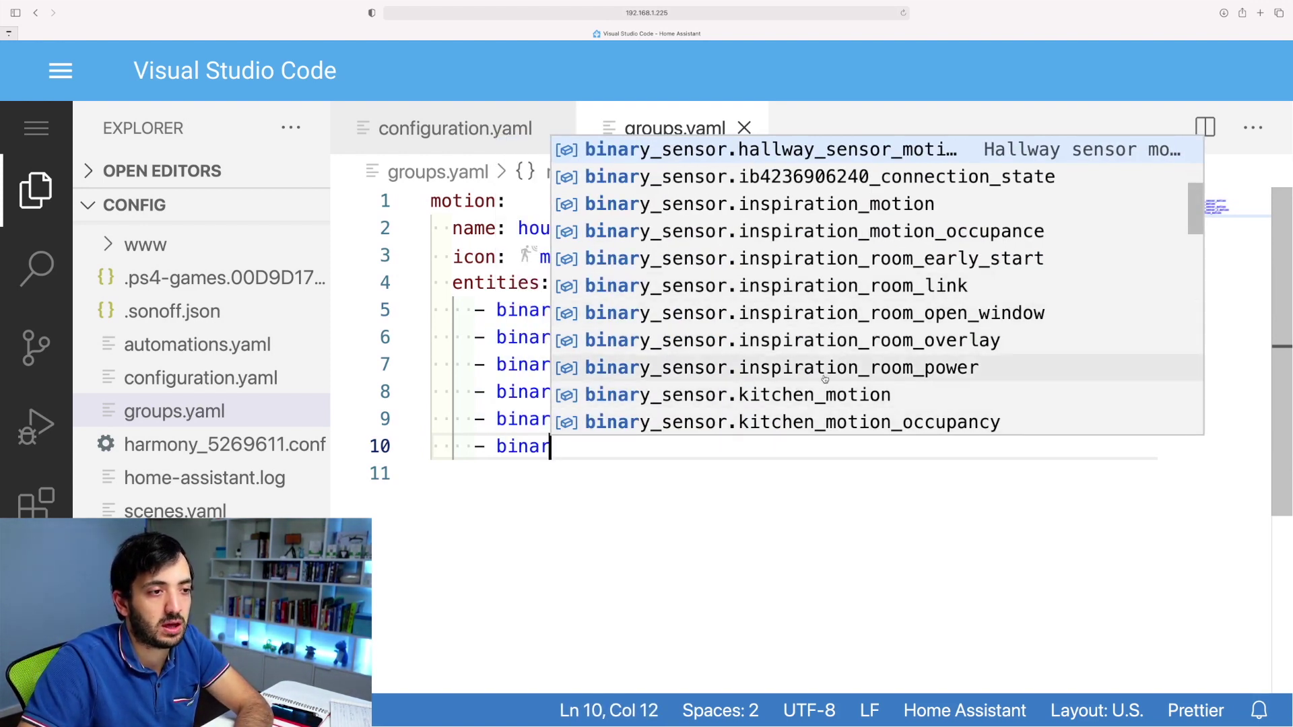
{"action": "scroll", "coordinate": [828, 399], "scroll_direction": "up", "scroll_amount": 1}
{"action": "scroll", "coordinate": [829, 398], "scroll_direction": "down", "scroll_amount": 4}
{"action": "scroll", "coordinate": [829, 344], "scroll_direction": "up", "scroll_amount": 3}
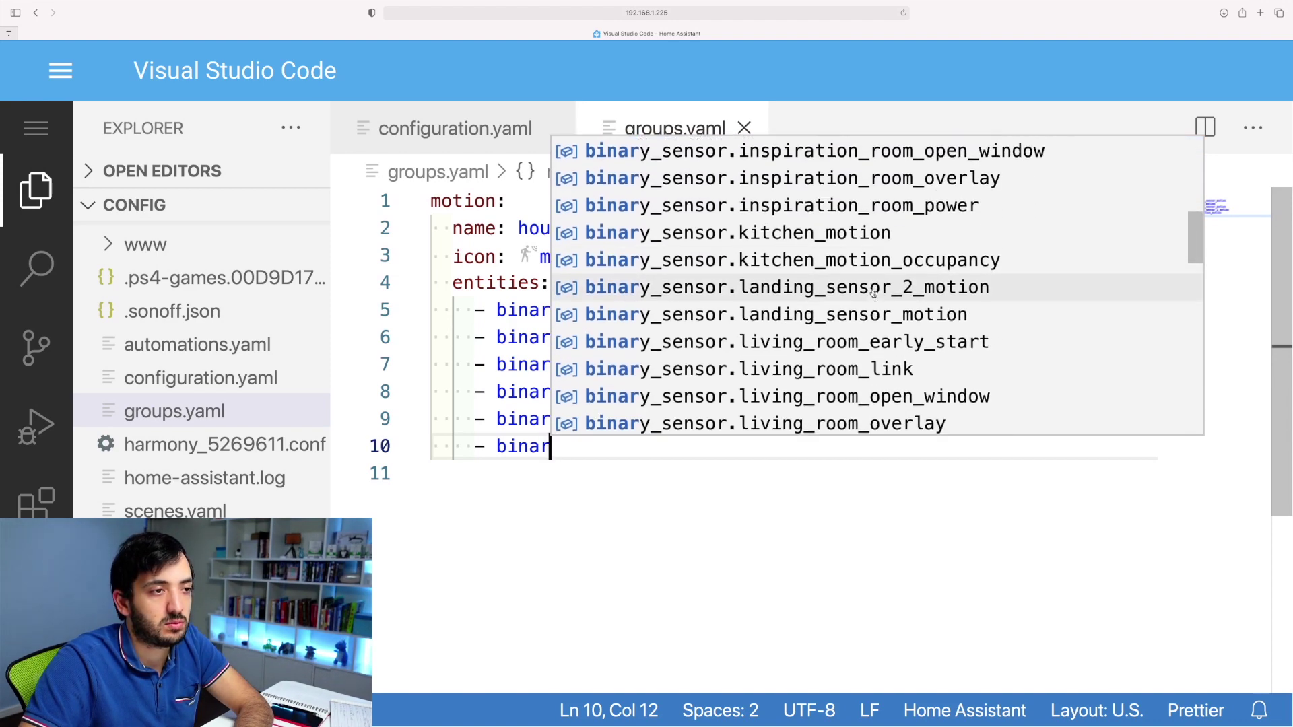
{"action": "left_click", "coordinate": [818, 364]}
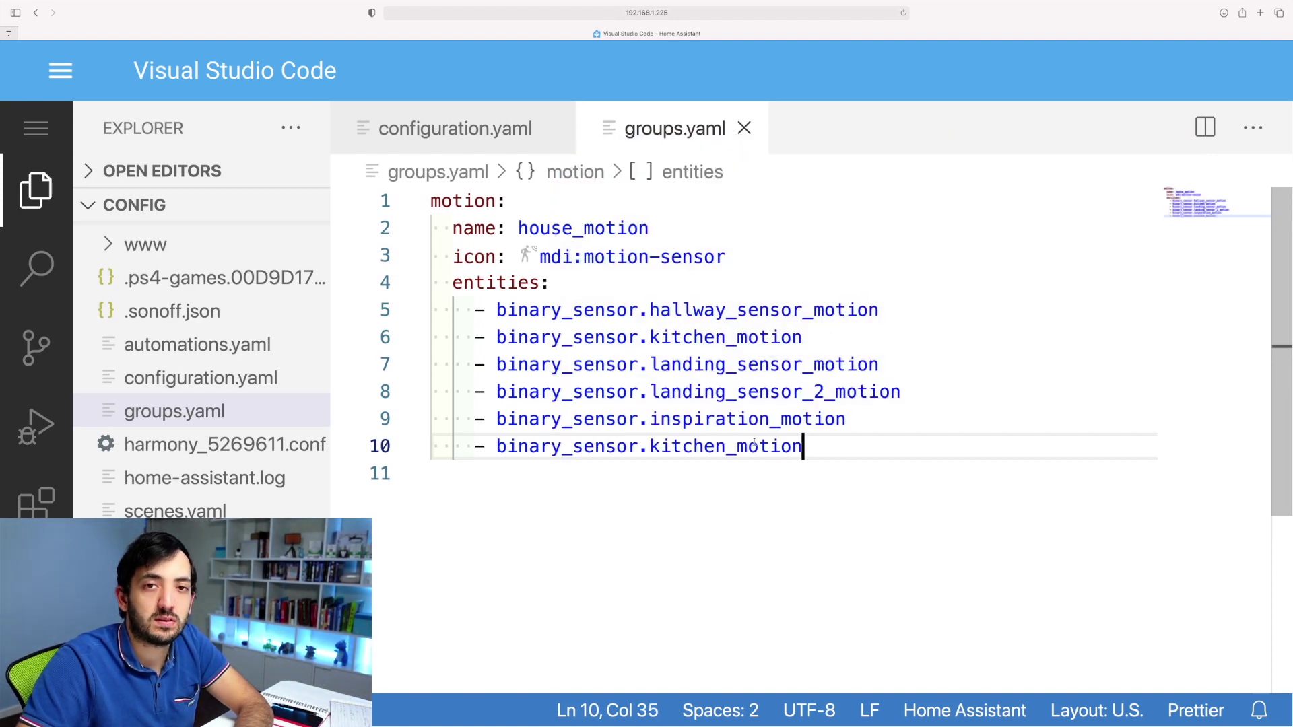
{"action": "left_click_drag", "start_coordinate": [831, 445], "coordinate": [408, 446]}
{"action": "key", "text": "BackSpace"}
{"action": "key", "text": "BackSpace"}
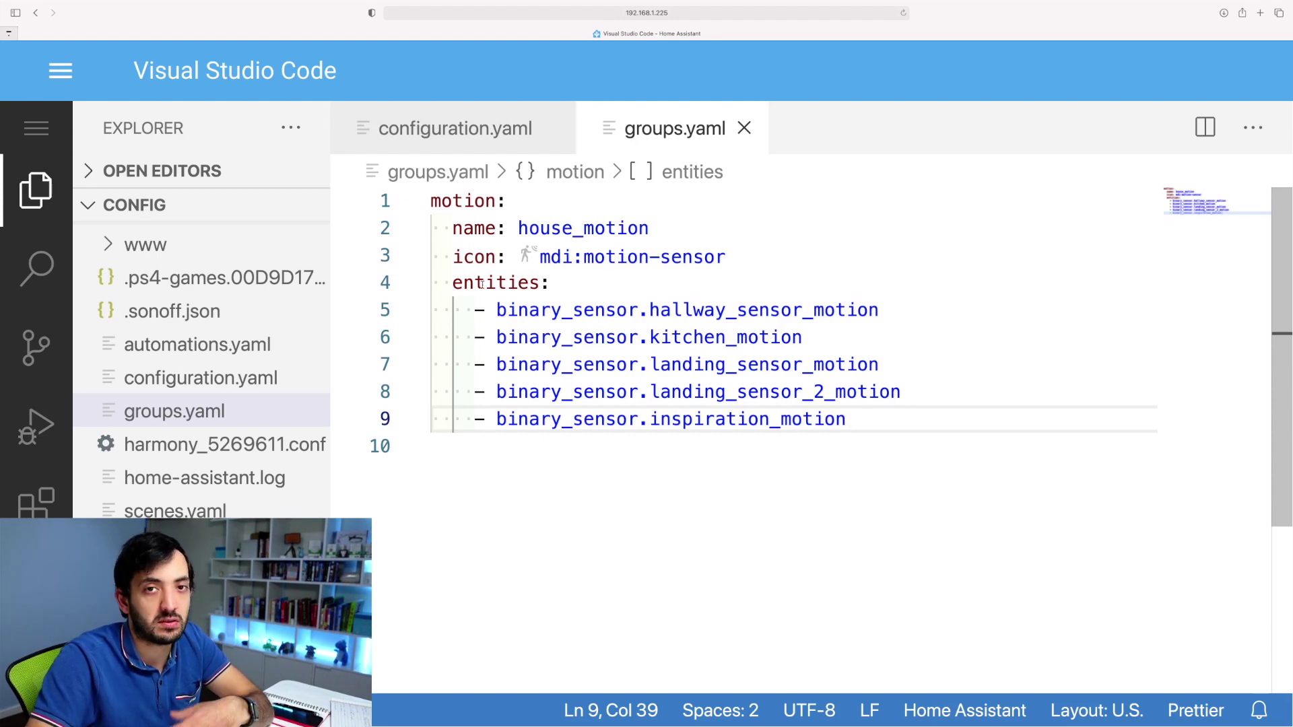
{"action": "left_click", "coordinate": [442, 140]}
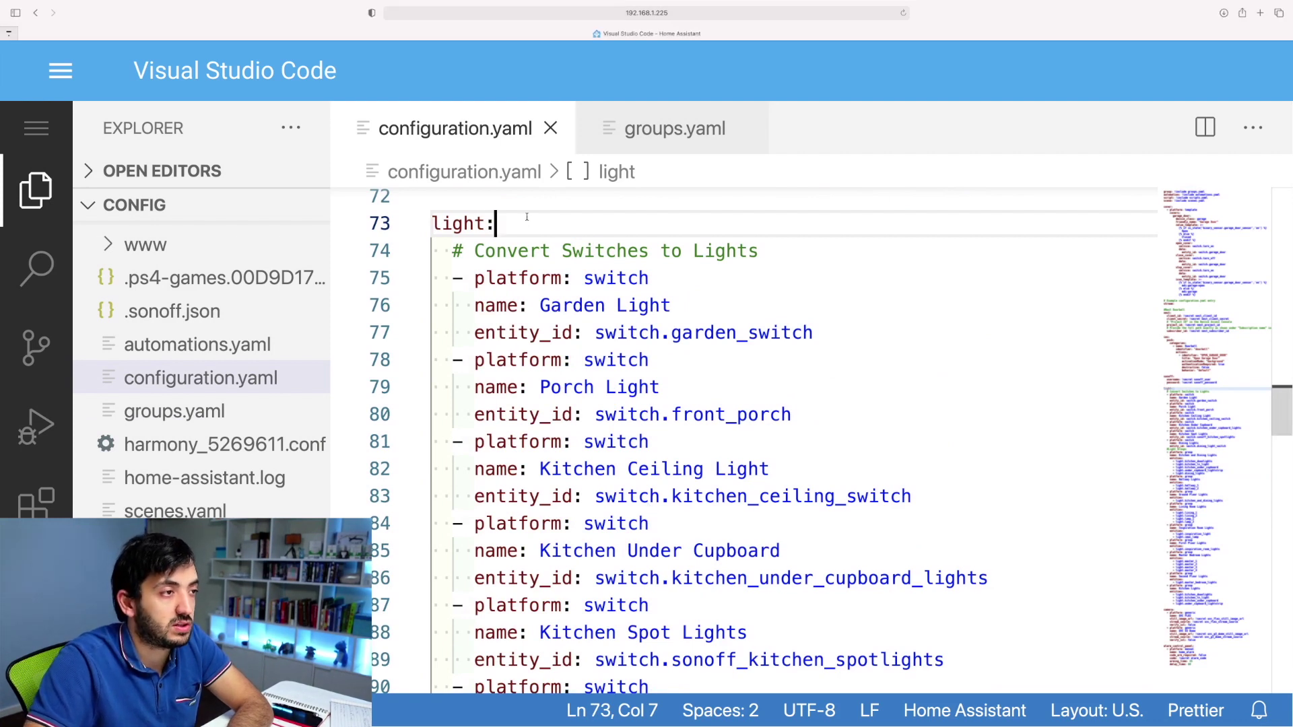
{"action": "left_click_drag", "start_coordinate": [527, 216], "coordinate": [418, 225]}
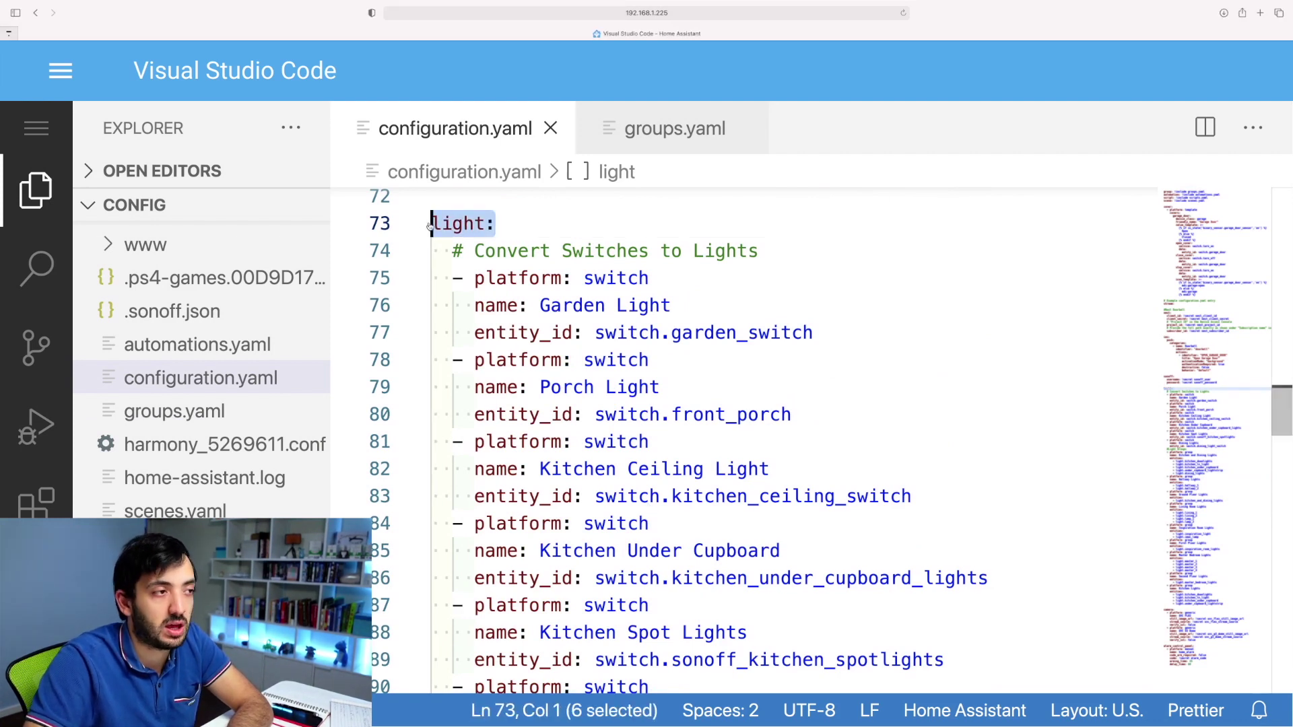
{"action": "left_click", "coordinate": [513, 223]}
{"action": "left_click_drag", "start_coordinate": [484, 224], "coordinate": [495, 224]}
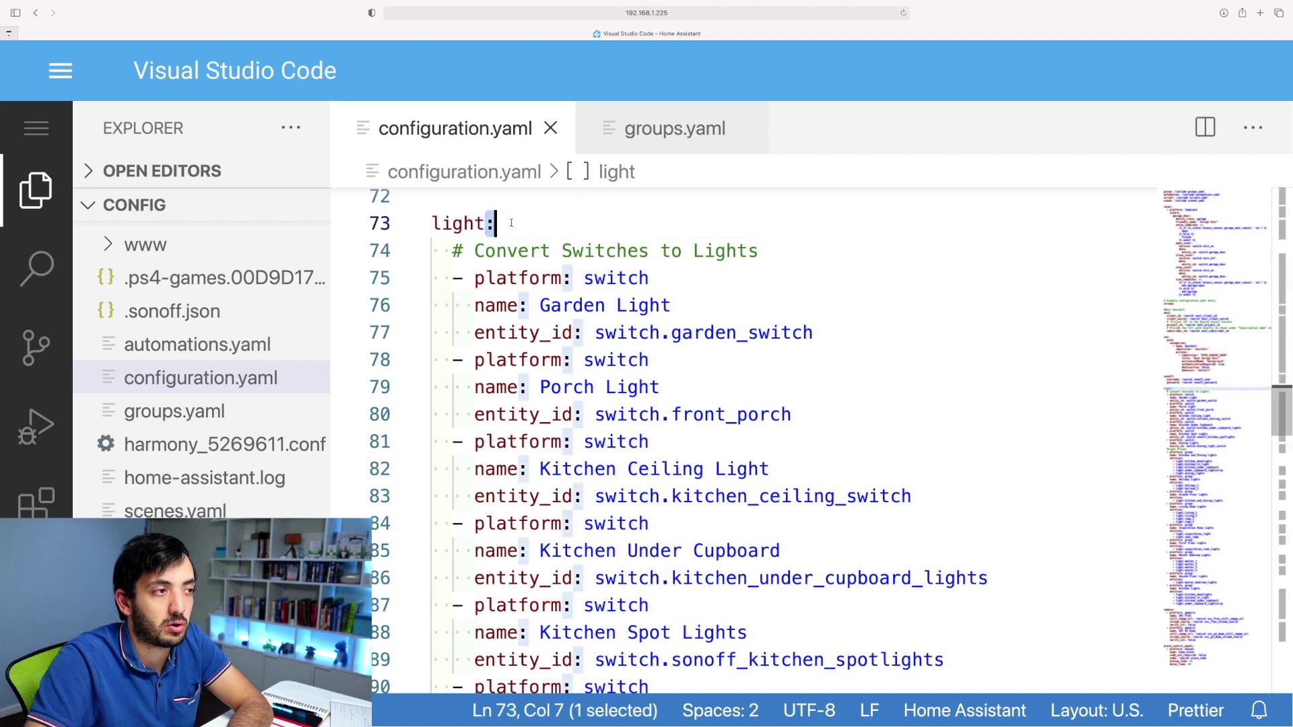
{"action": "left_click", "coordinate": [495, 224]}
{"action": "scroll", "coordinate": [539, 358], "scroll_direction": "down", "scroll_amount": 1}
{"action": "scroll", "coordinate": [539, 359], "scroll_direction": "up", "scroll_amount": 2}
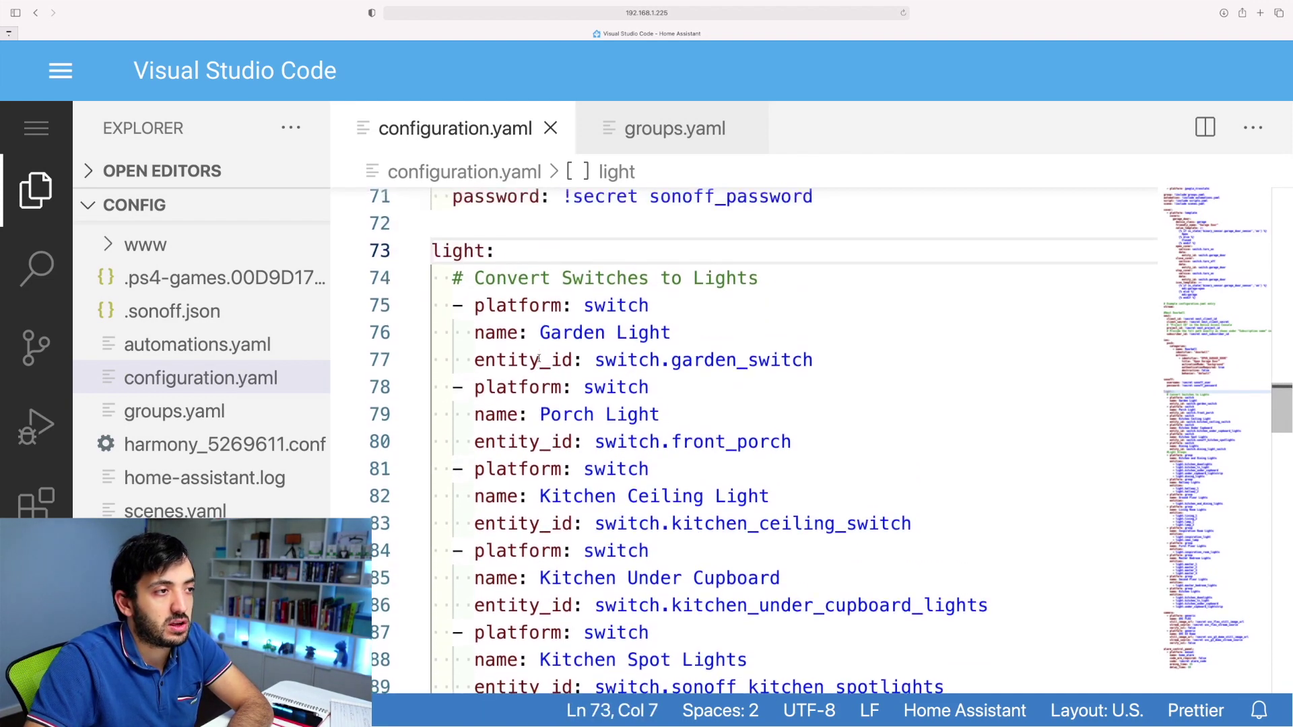
{"action": "left_click_drag", "start_coordinate": [444, 278], "coordinate": [561, 359]}
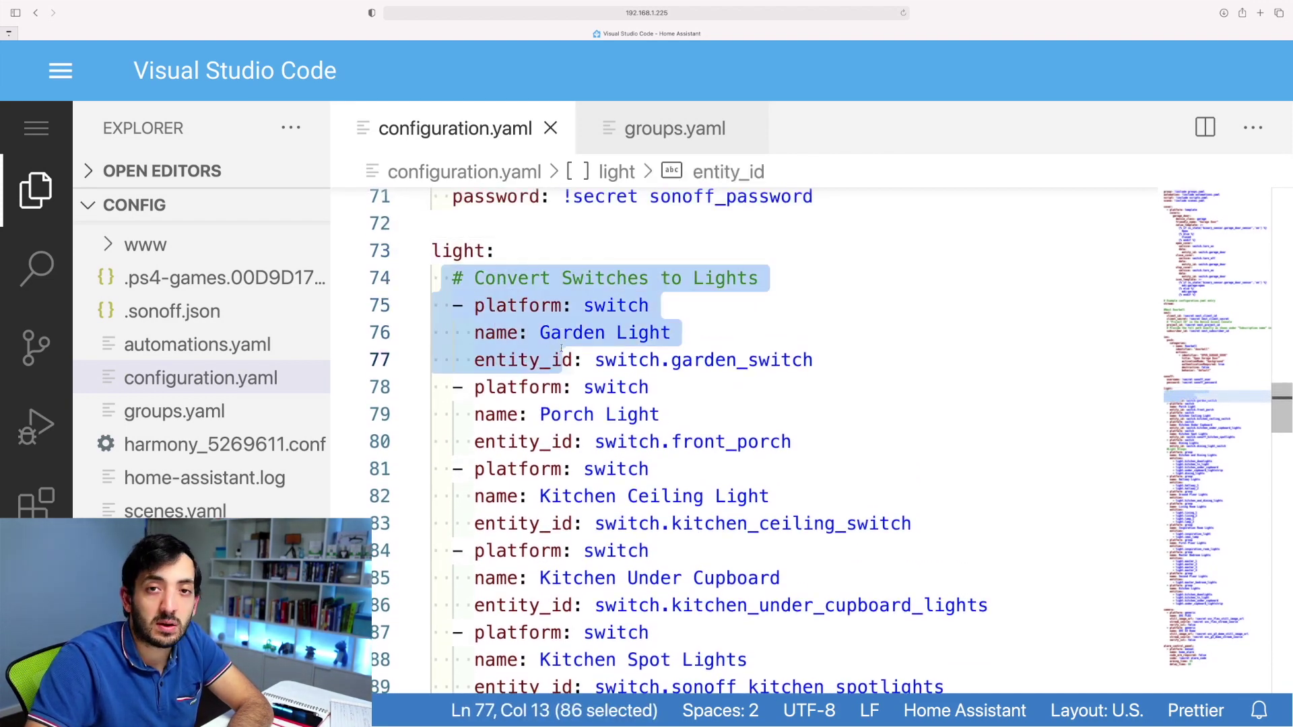
{"action": "left_click", "coordinate": [593, 252]}
{"action": "scroll", "coordinate": [523, 385], "scroll_direction": "down", "scroll_amount": 5}
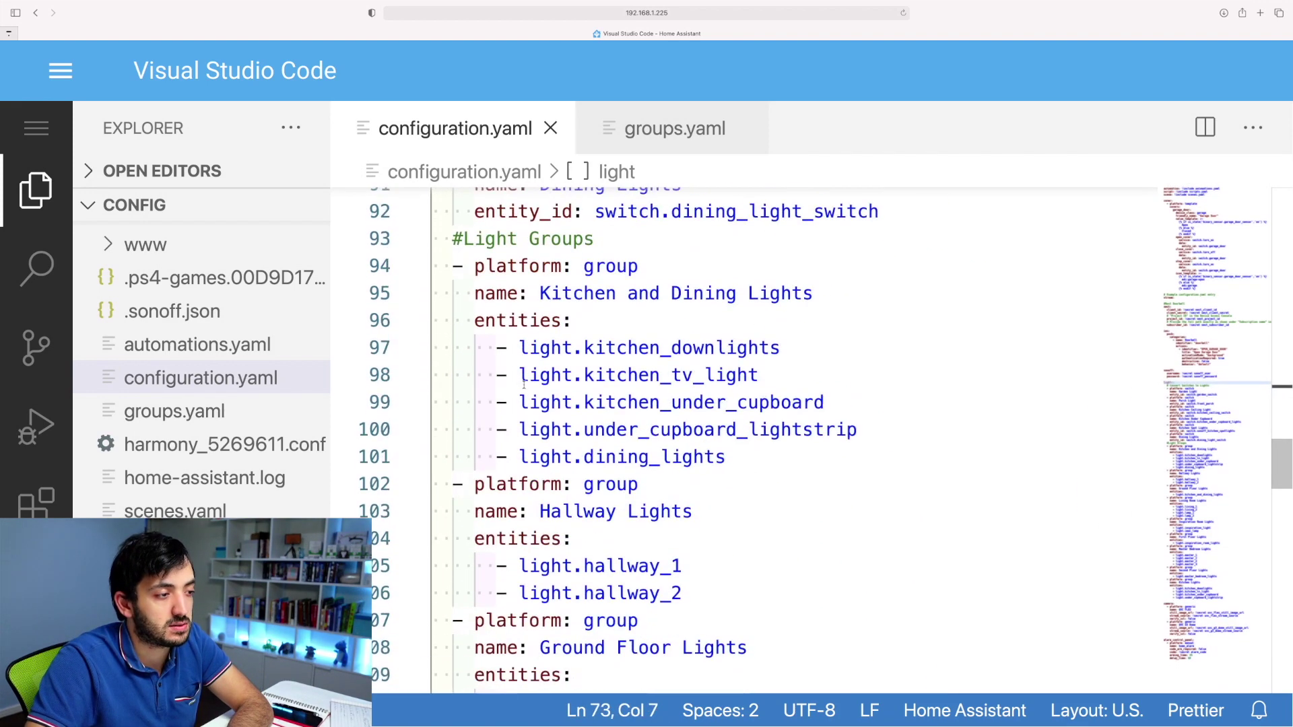
{"action": "scroll", "coordinate": [524, 385], "scroll_direction": "up", "scroll_amount": 1}
{"action": "scroll", "coordinate": [524, 385], "scroll_direction": "up", "scroll_amount": 1}
{"action": "left_click_drag", "start_coordinate": [441, 430], "coordinate": [606, 426]}
{"action": "left_click", "coordinate": [611, 426]}
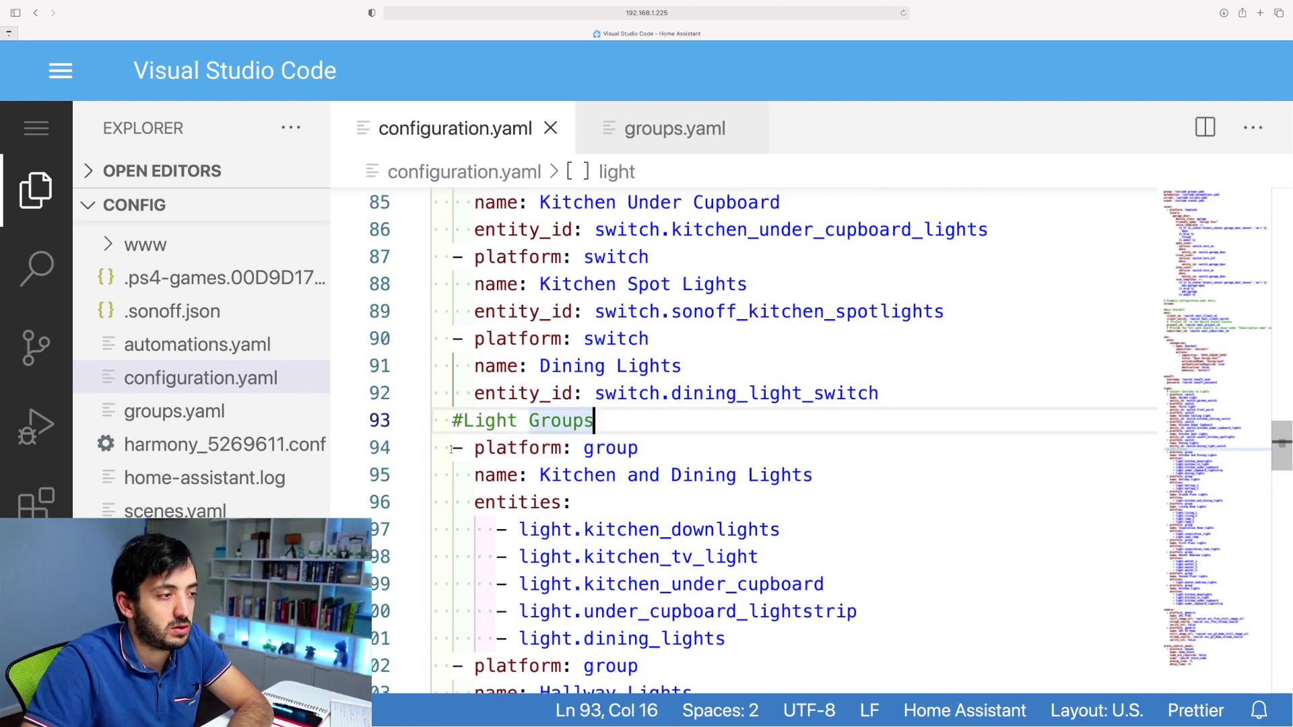
{"action": "left_click_drag", "start_coordinate": [455, 448], "coordinate": [638, 448]}
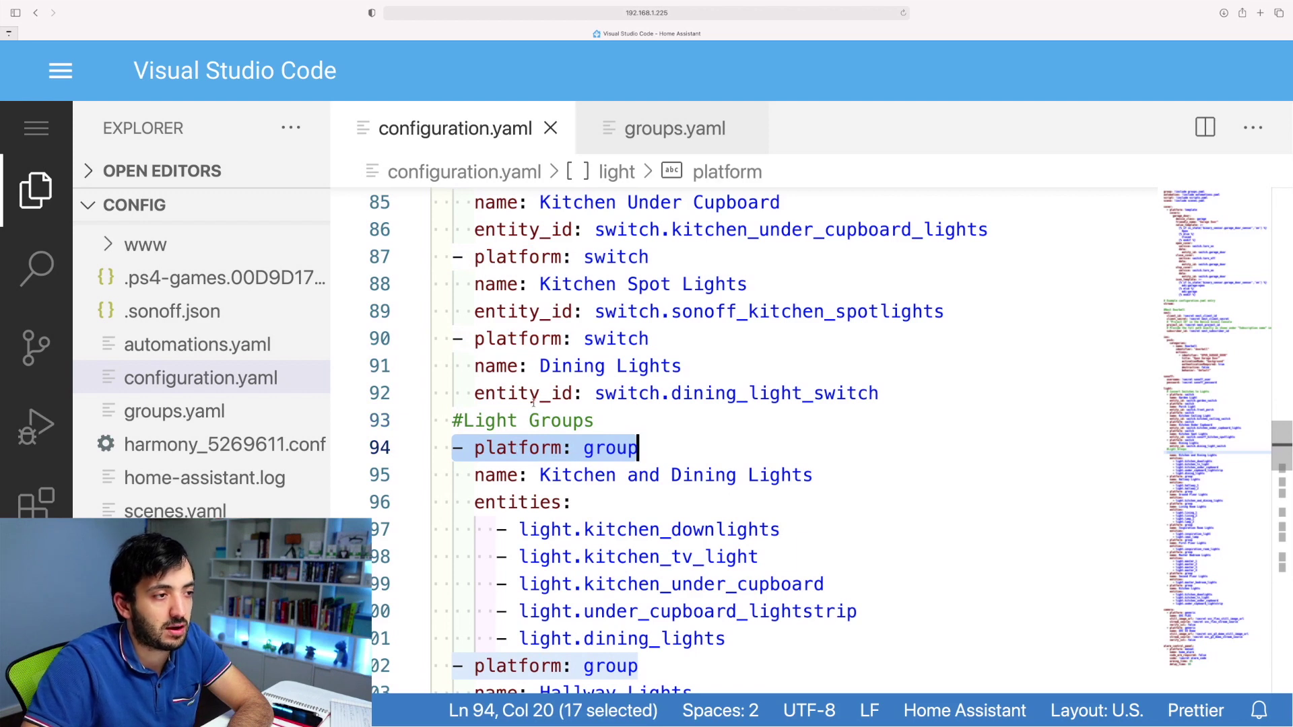
{"action": "left_click", "coordinate": [446, 460]}
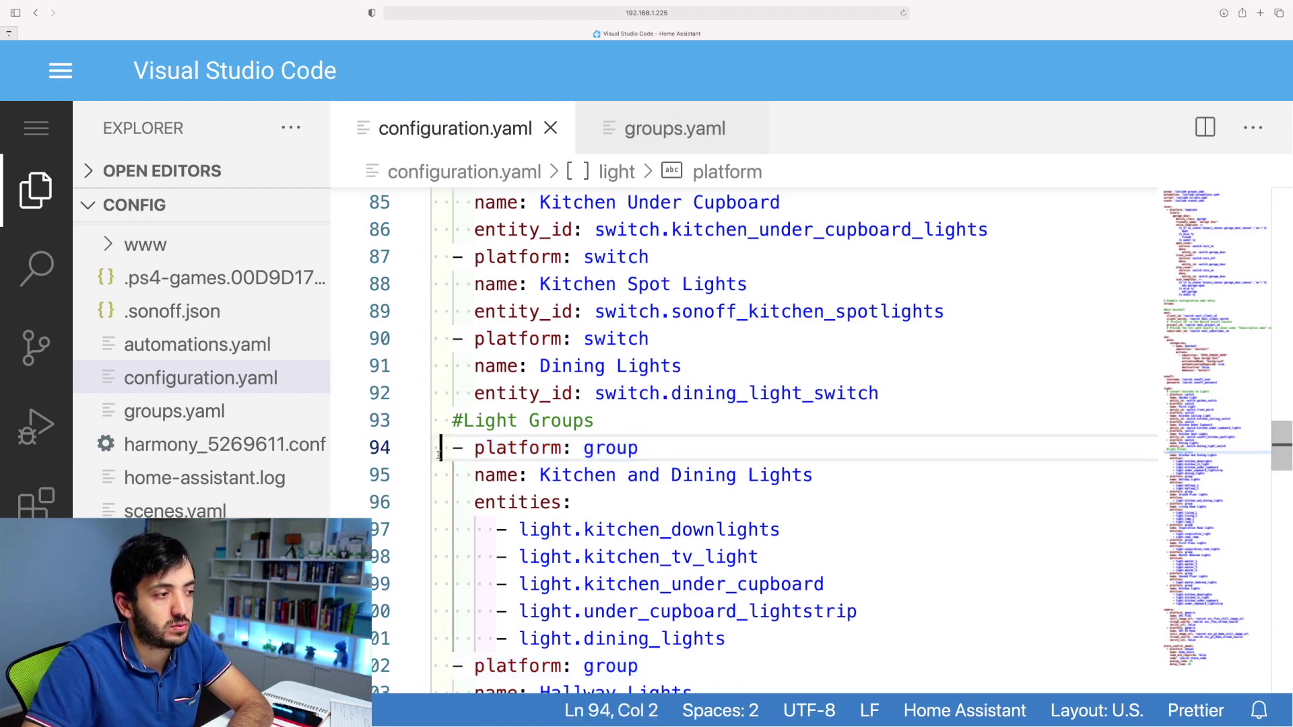
{"action": "double_click", "coordinate": [448, 450]}
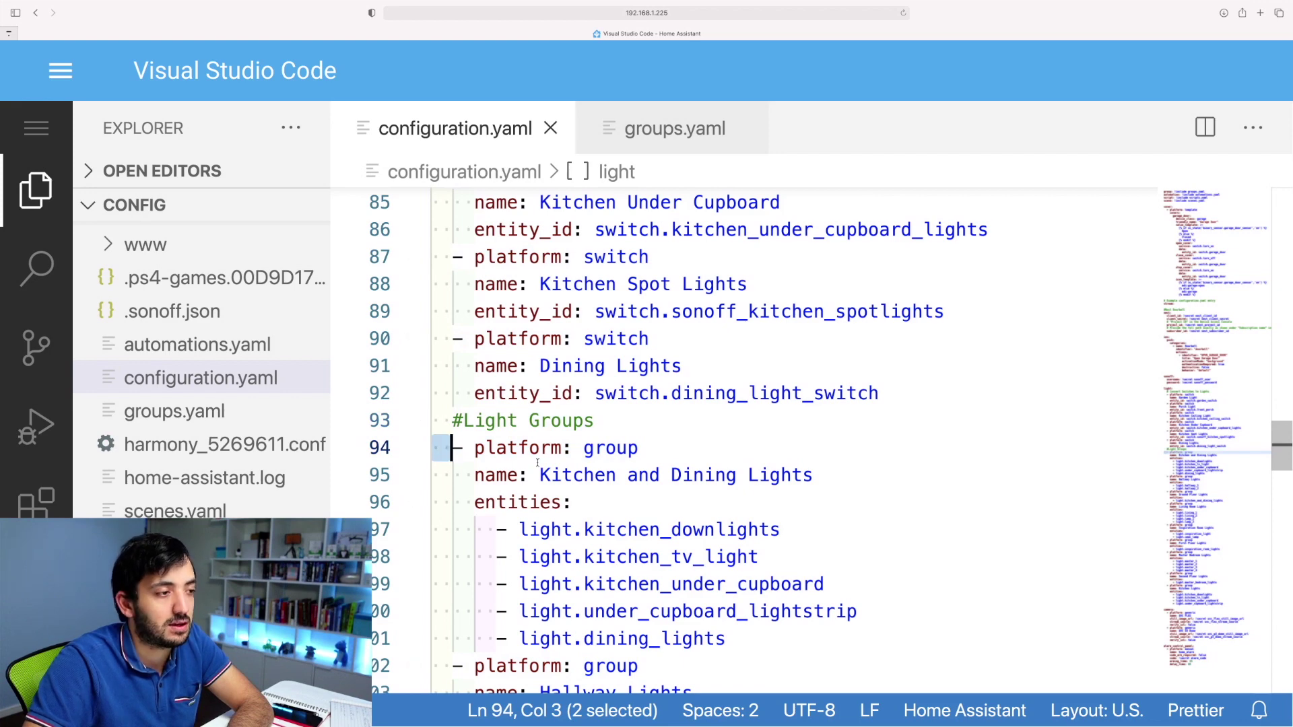
{"action": "scroll", "coordinate": [531, 422], "scroll_direction": "down", "scroll_amount": 2}
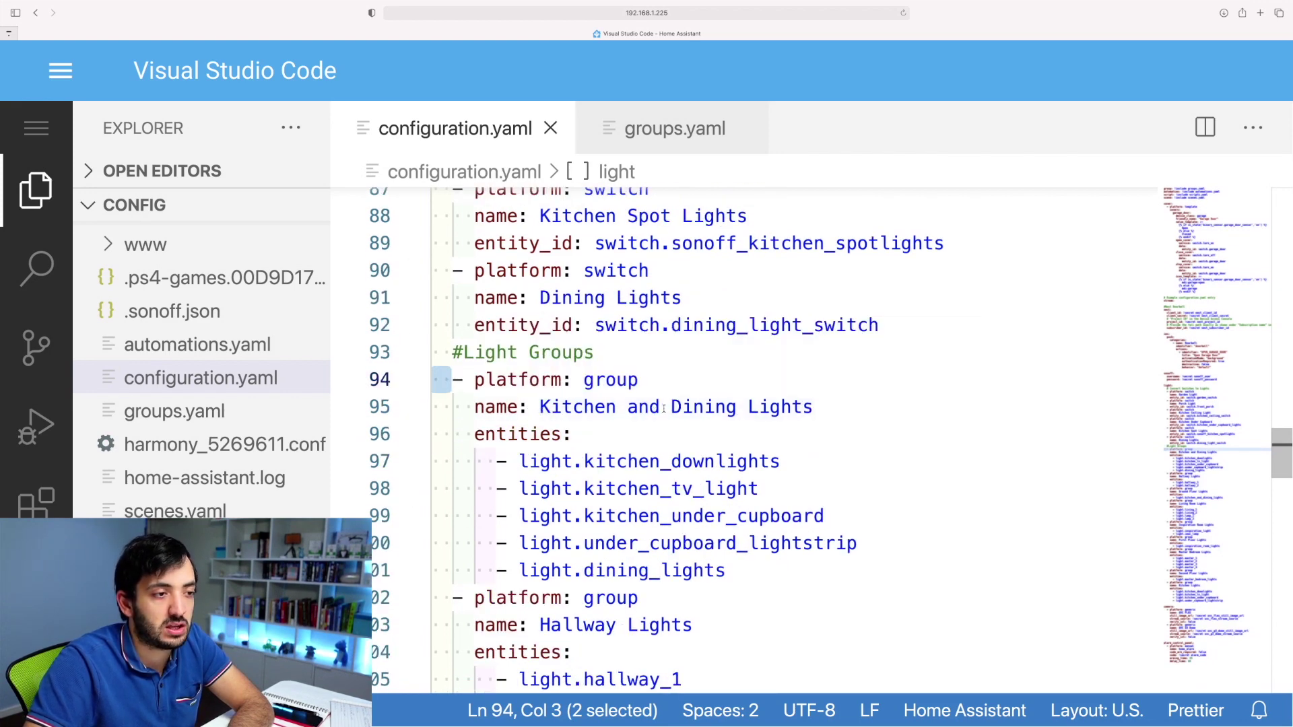
{"action": "key", "text": "Down"}
{"action": "key", "text": "End"}
{"action": "key", "text": "Down"}
{"action": "scroll", "coordinate": [586, 438], "scroll_direction": "down", "scroll_amount": 1}
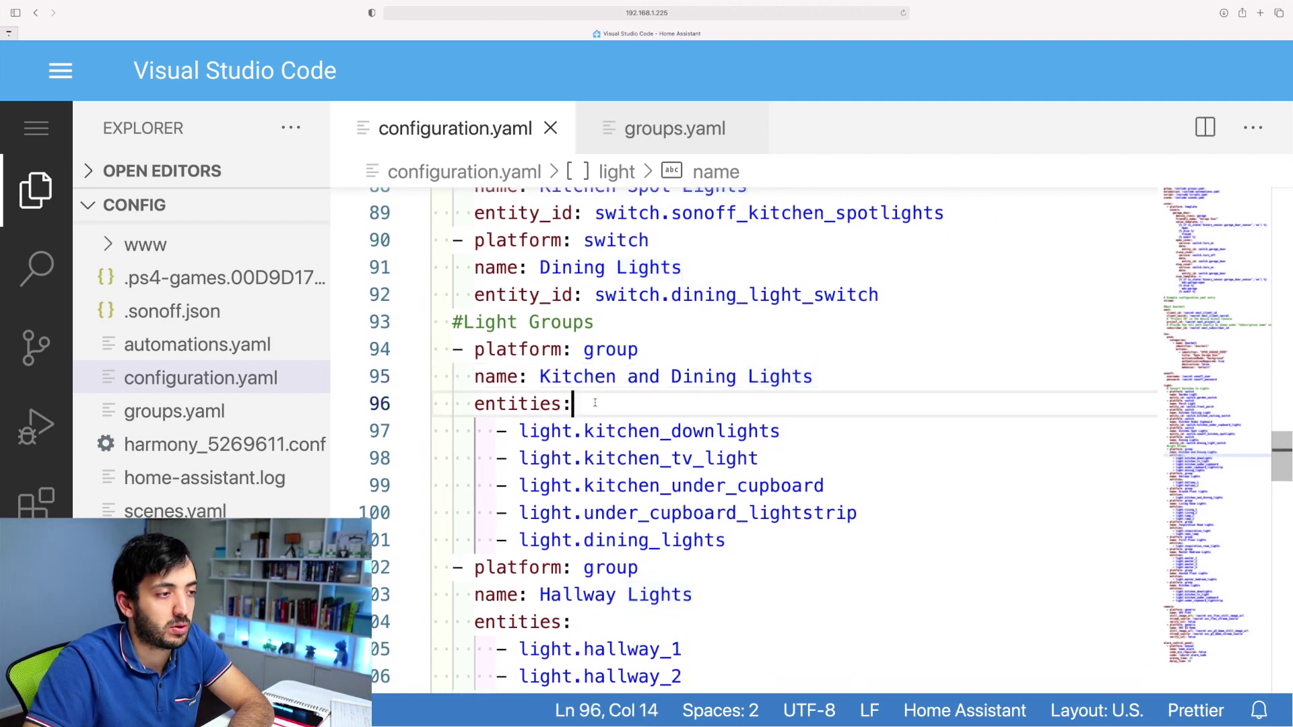
{"action": "left_click_drag", "start_coordinate": [719, 544], "coordinate": [433, 435]}
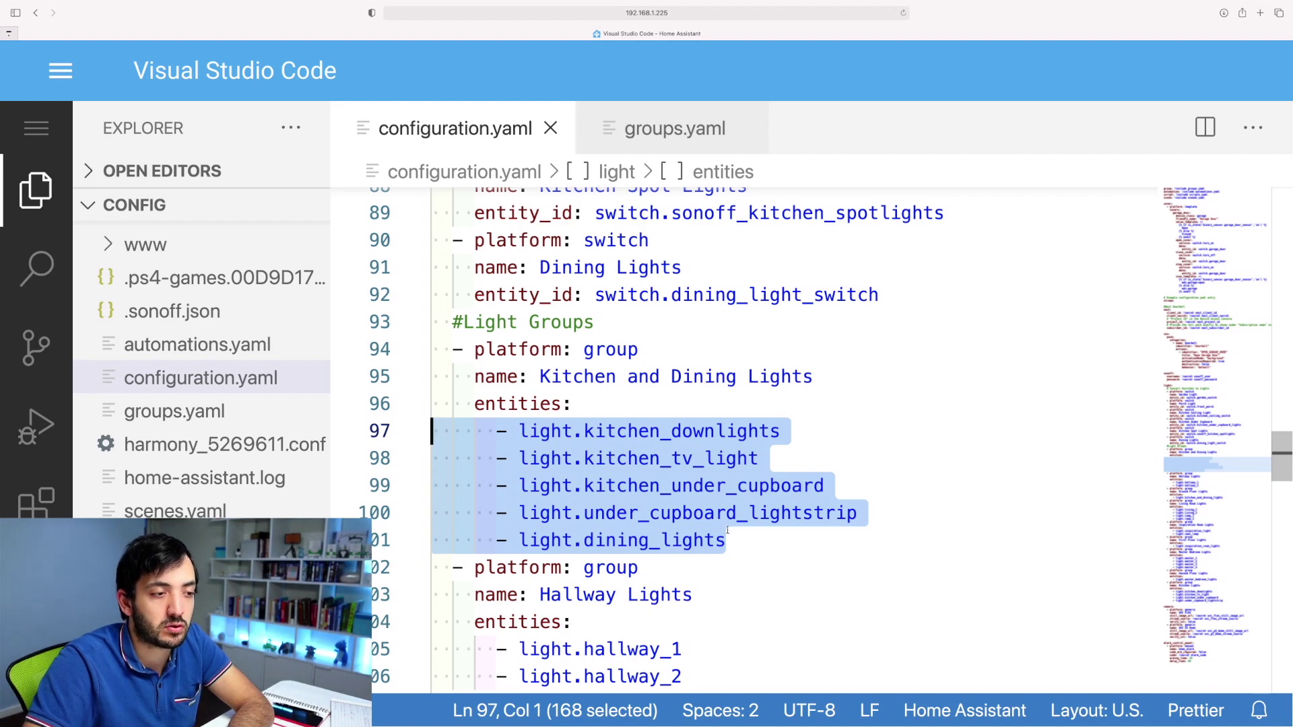
{"action": "key", "text": "Right"}
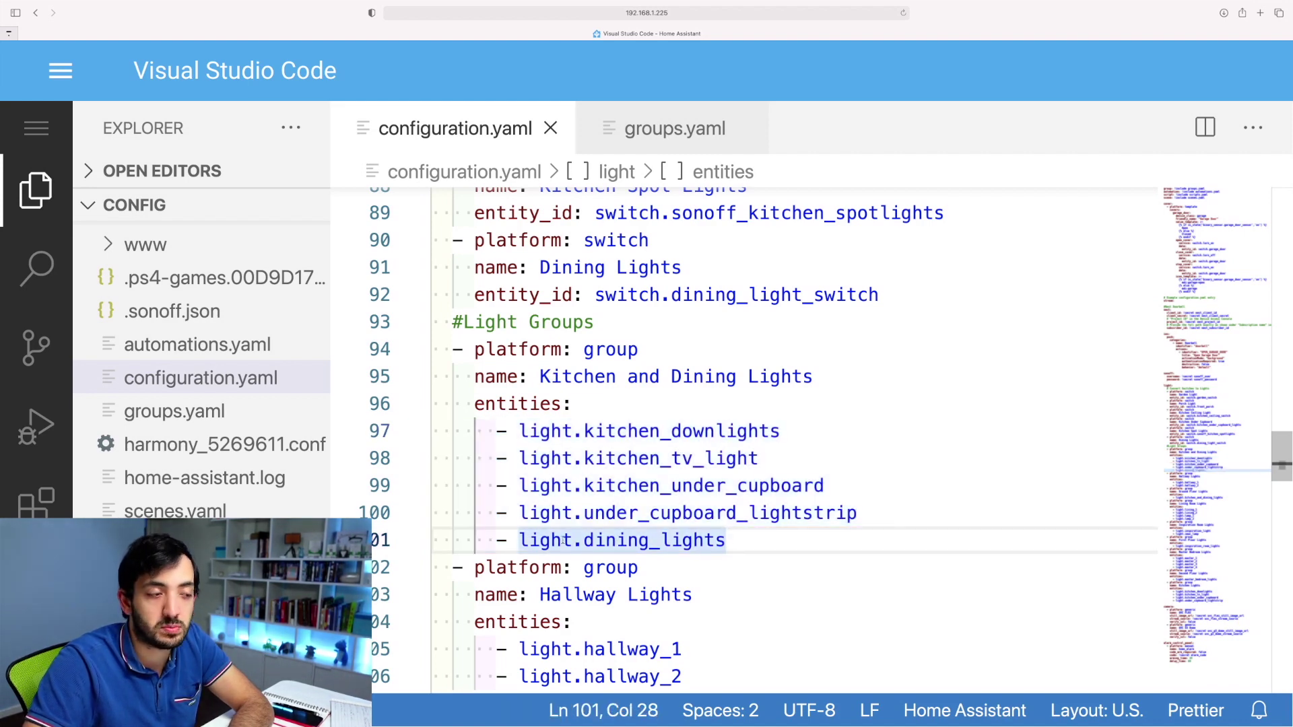
{"action": "key", "text": "Return"}
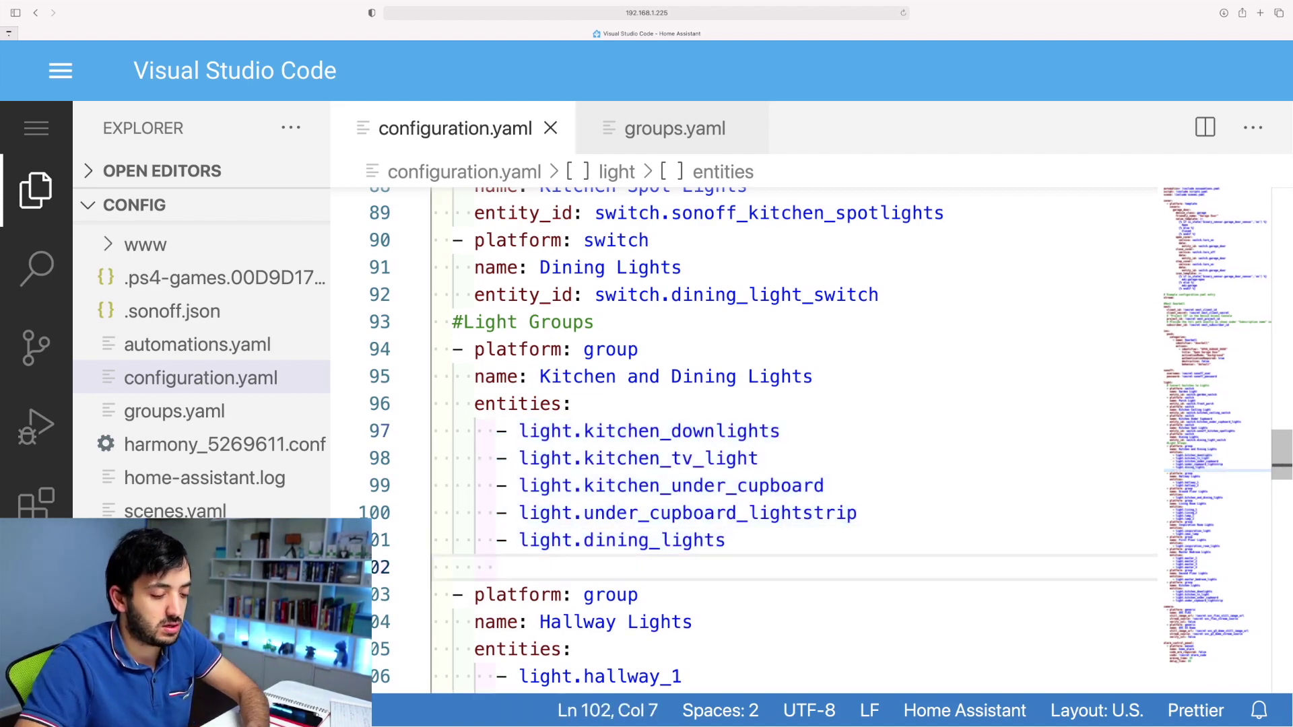
{"action": "type", "text": "-"}
{"action": "key", "text": "BackSpace"}
{"action": "key", "text": "BackSpace"}
{"action": "key", "text": "BackSpace"}
{"action": "key", "text": "BackSpace"}
{"action": "key", "text": "BackSpace"}
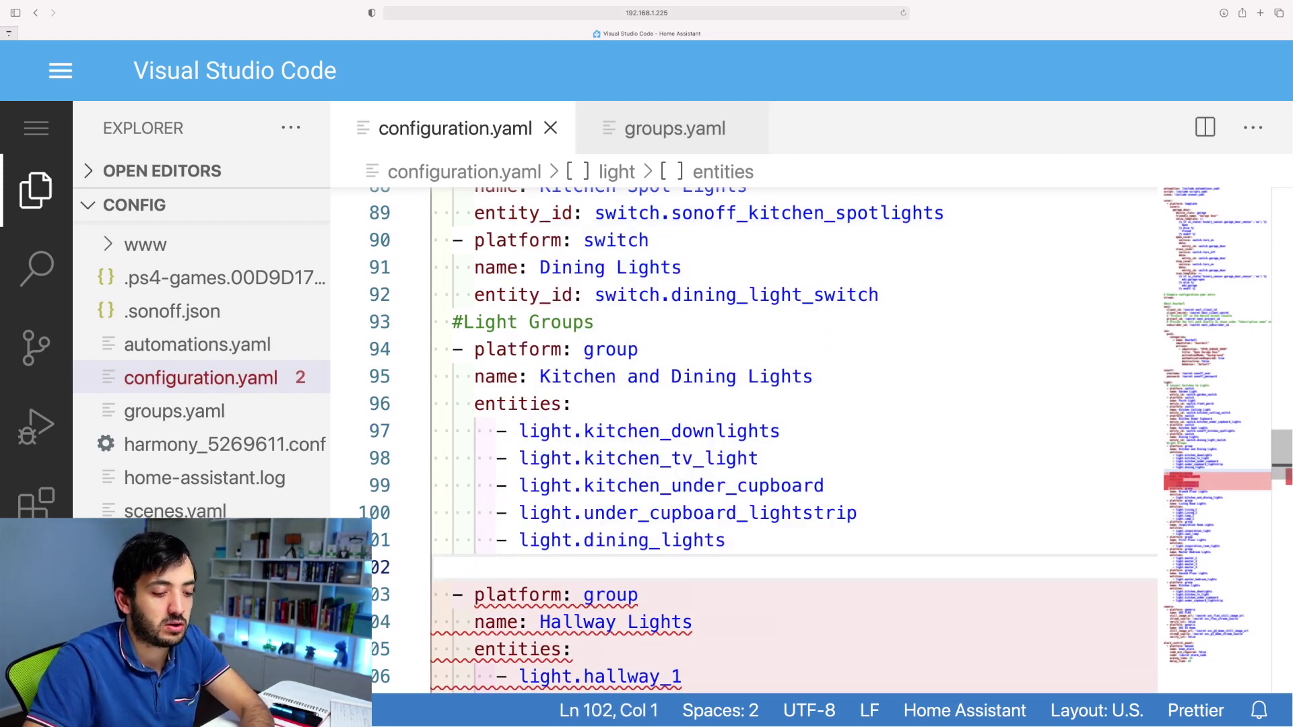
{"action": "key", "text": "BackSpace"}
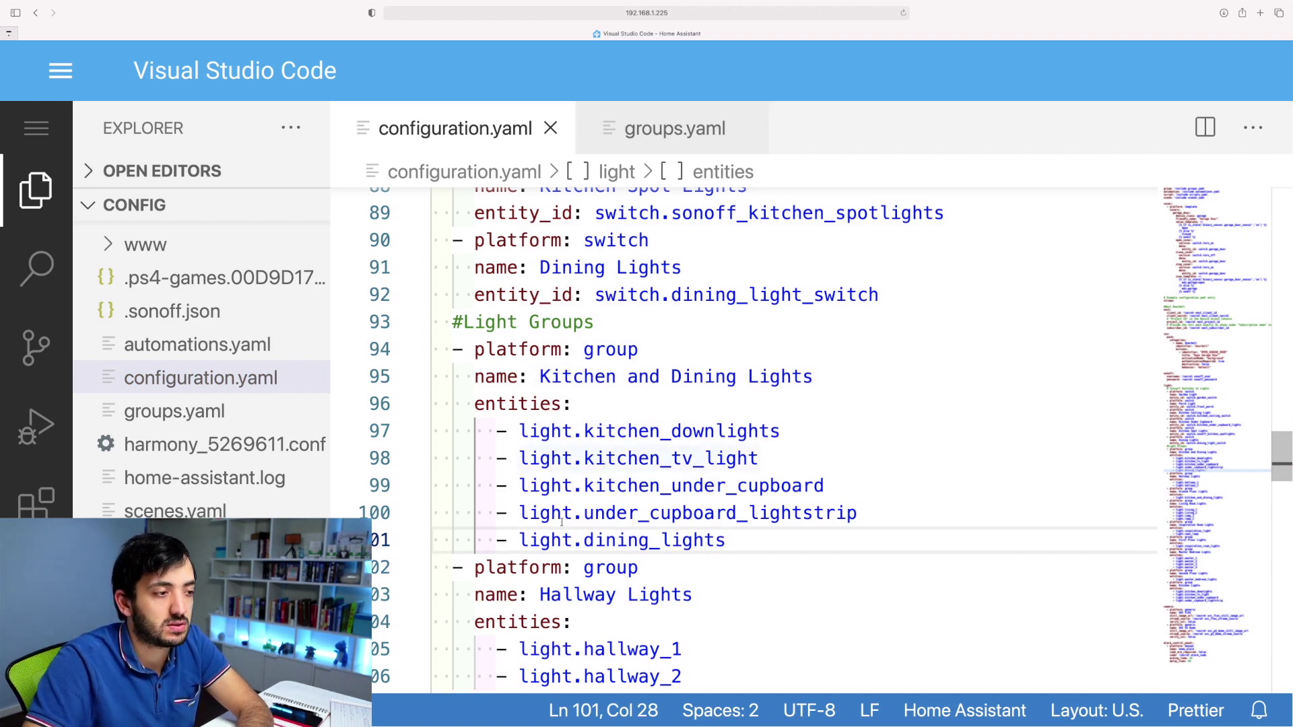
{"action": "left_click_drag", "start_coordinate": [583, 540], "coordinate": [518, 540]}
{"action": "scroll", "coordinate": [547, 485], "scroll_direction": "up", "scroll_amount": 5}
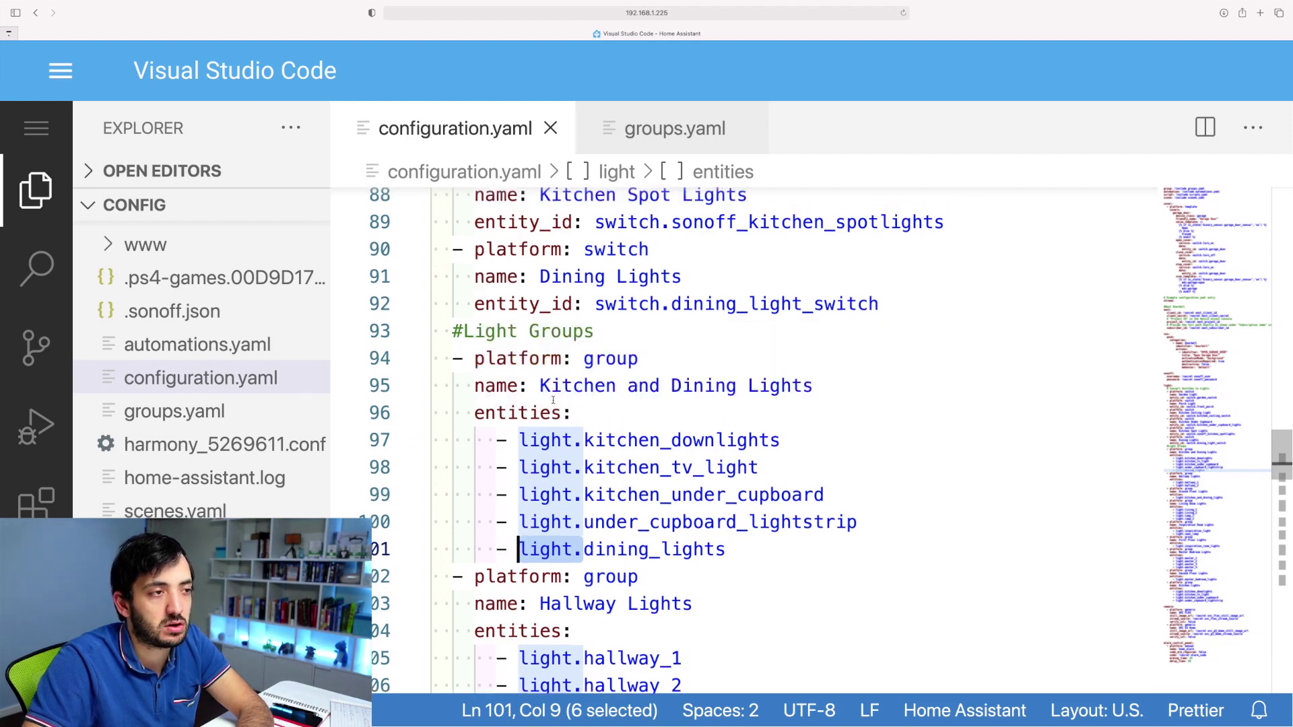
{"action": "left_click", "coordinate": [650, 375]}
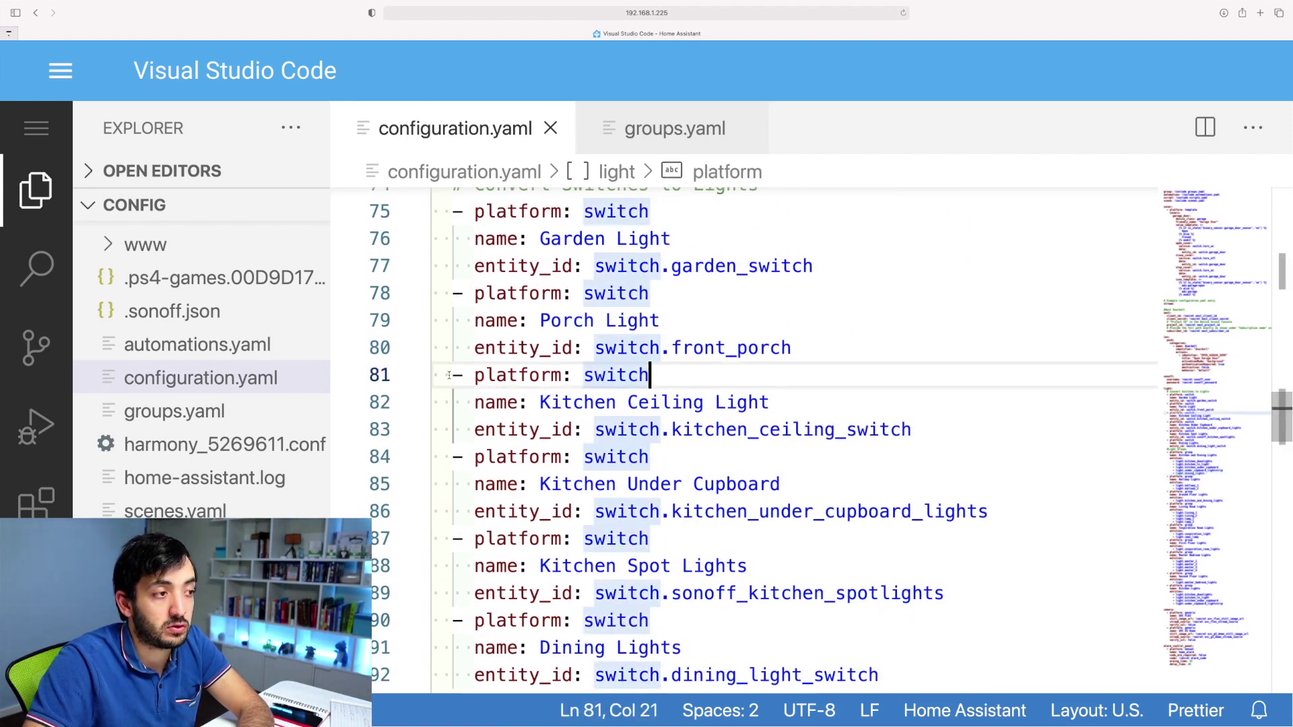
{"action": "left_click_drag", "start_coordinate": [453, 375], "coordinate": [919, 429]}
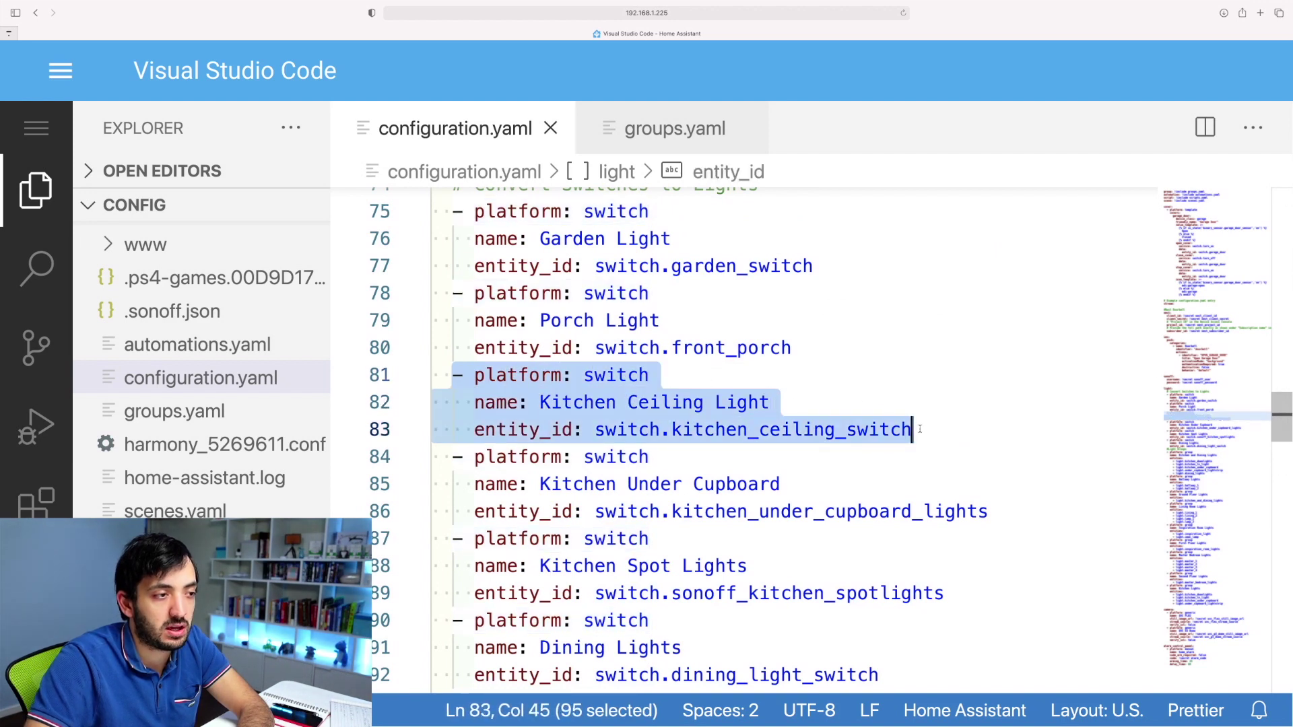
{"action": "left_click", "coordinate": [553, 421]}
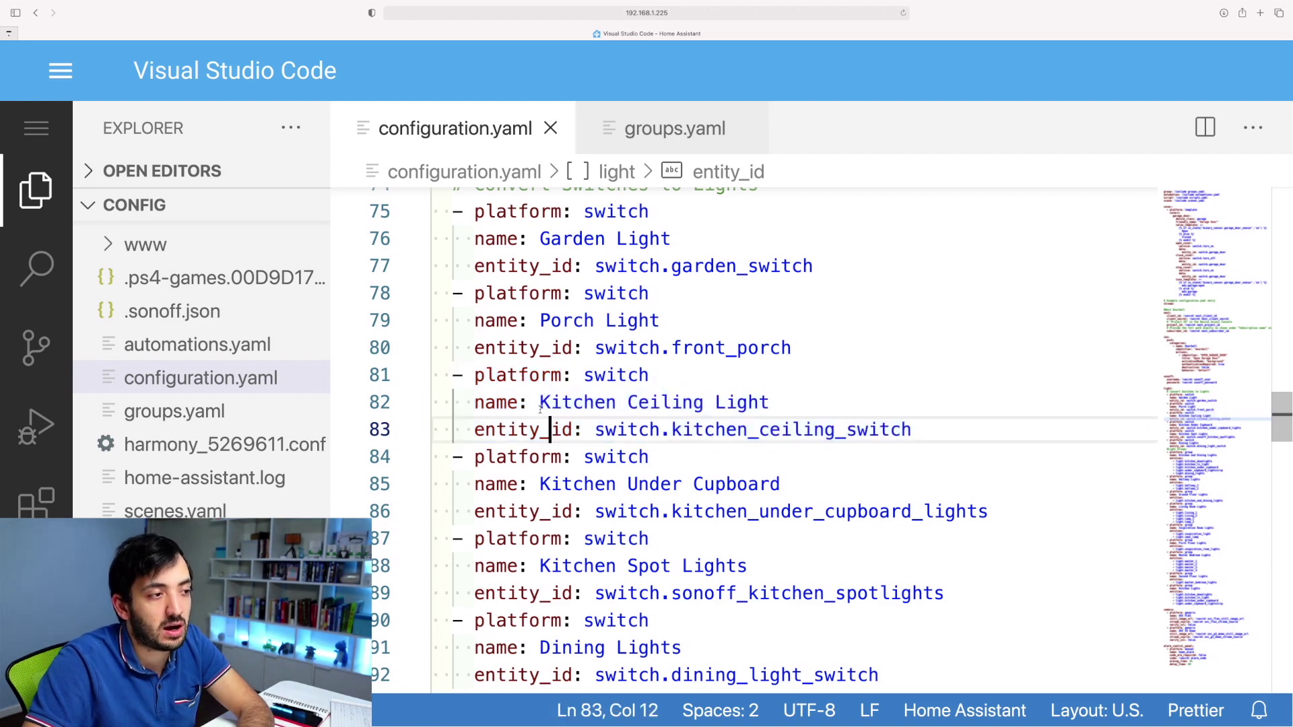
{"action": "left_click_drag", "start_coordinate": [540, 402], "coordinate": [783, 400]}
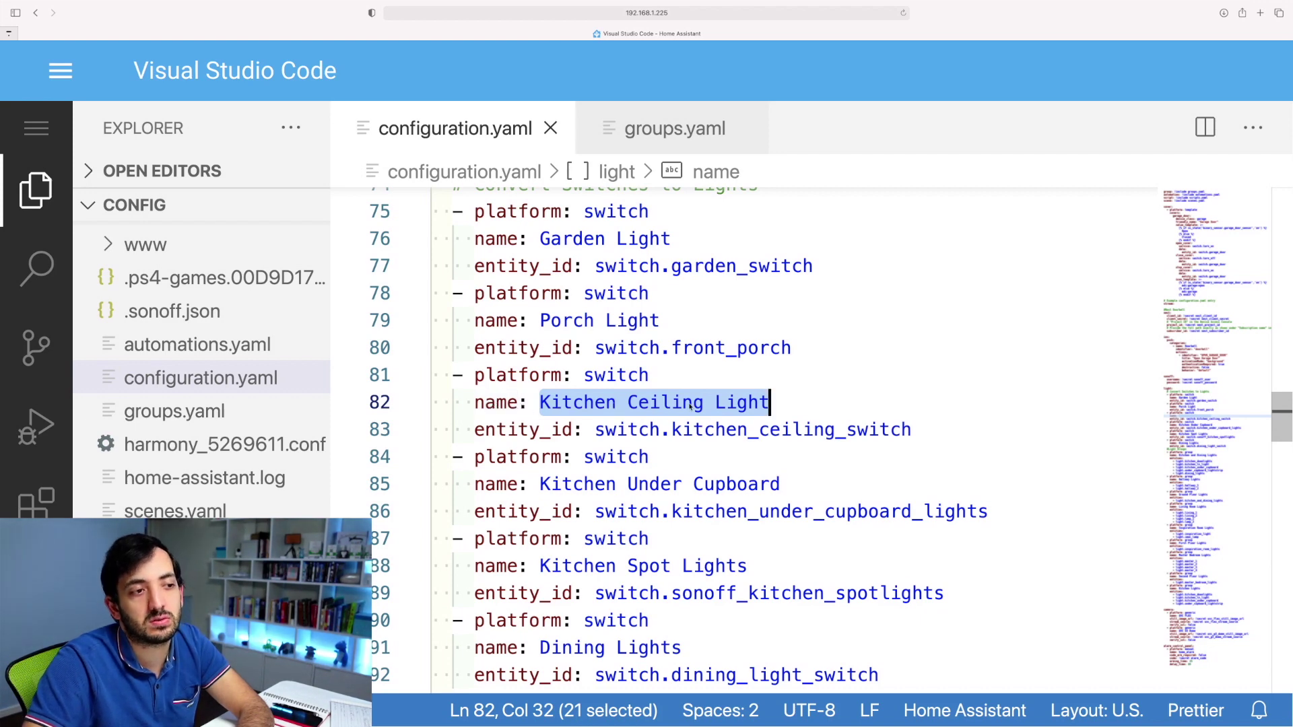
{"action": "scroll", "coordinate": [653, 414], "scroll_direction": "down", "scroll_amount": 5}
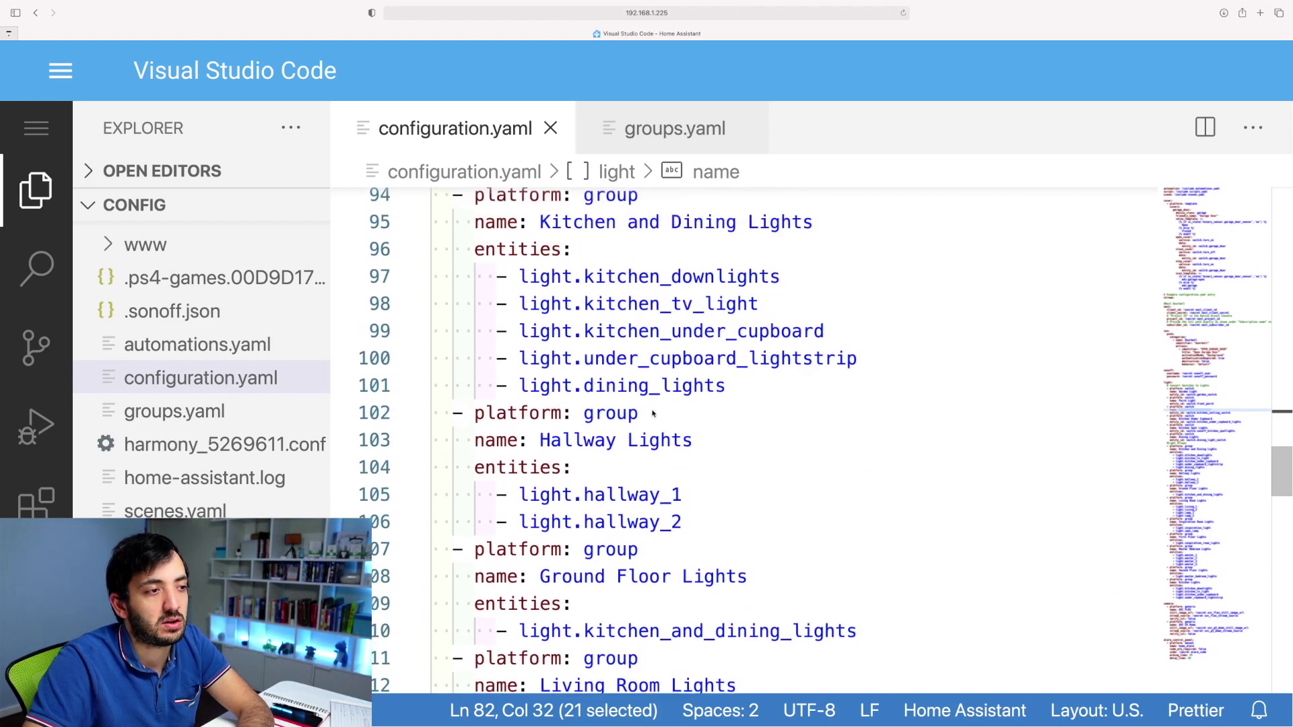
{"action": "left_click", "coordinate": [649, 430]}
{"action": "scroll", "coordinate": [648, 430], "scroll_direction": "down", "scroll_amount": 2}
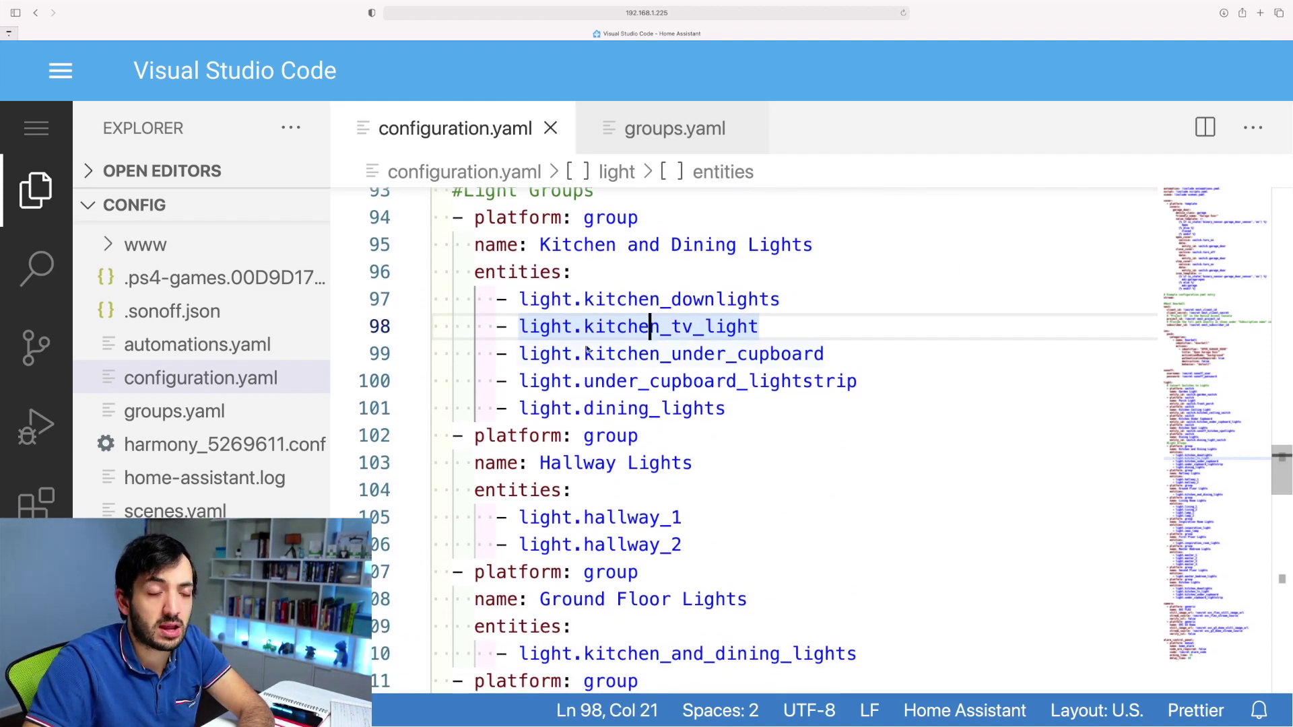
{"action": "scroll", "coordinate": [539, 343], "scroll_direction": "up", "scroll_amount": 2}
{"action": "left_click", "coordinate": [451, 265]}
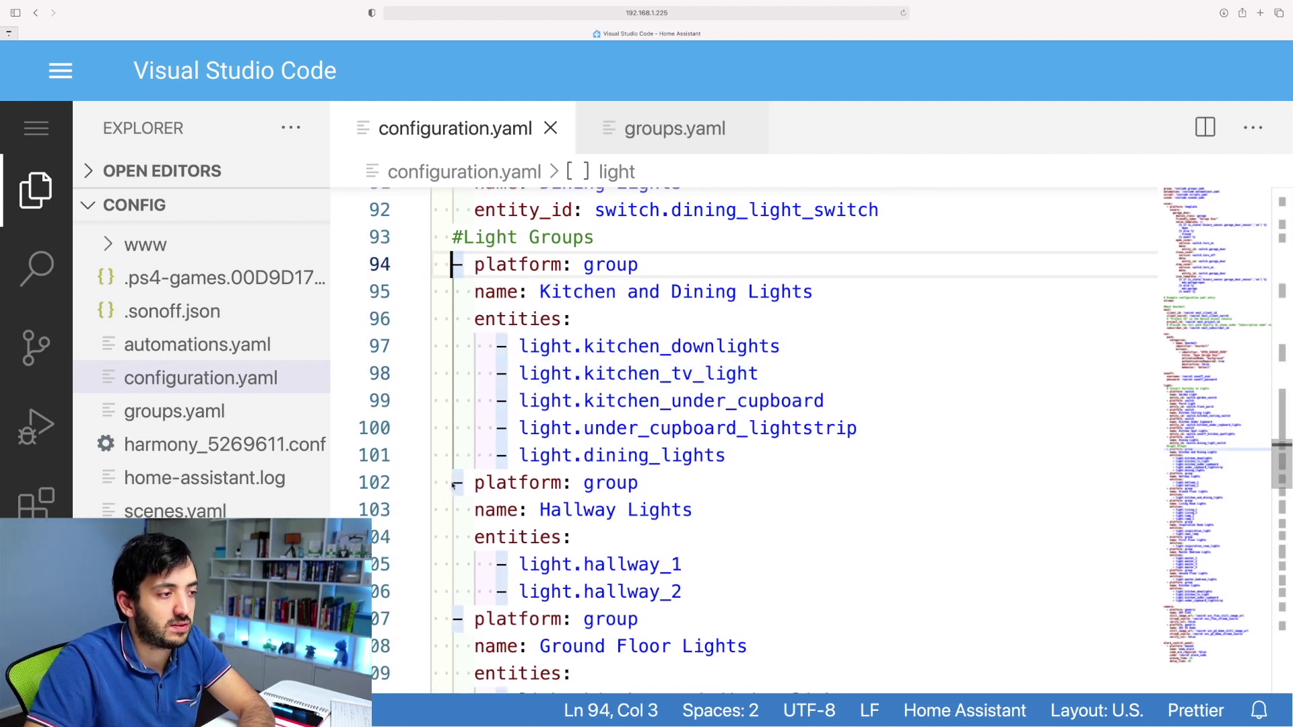
{"action": "left_click", "coordinate": [445, 485]}
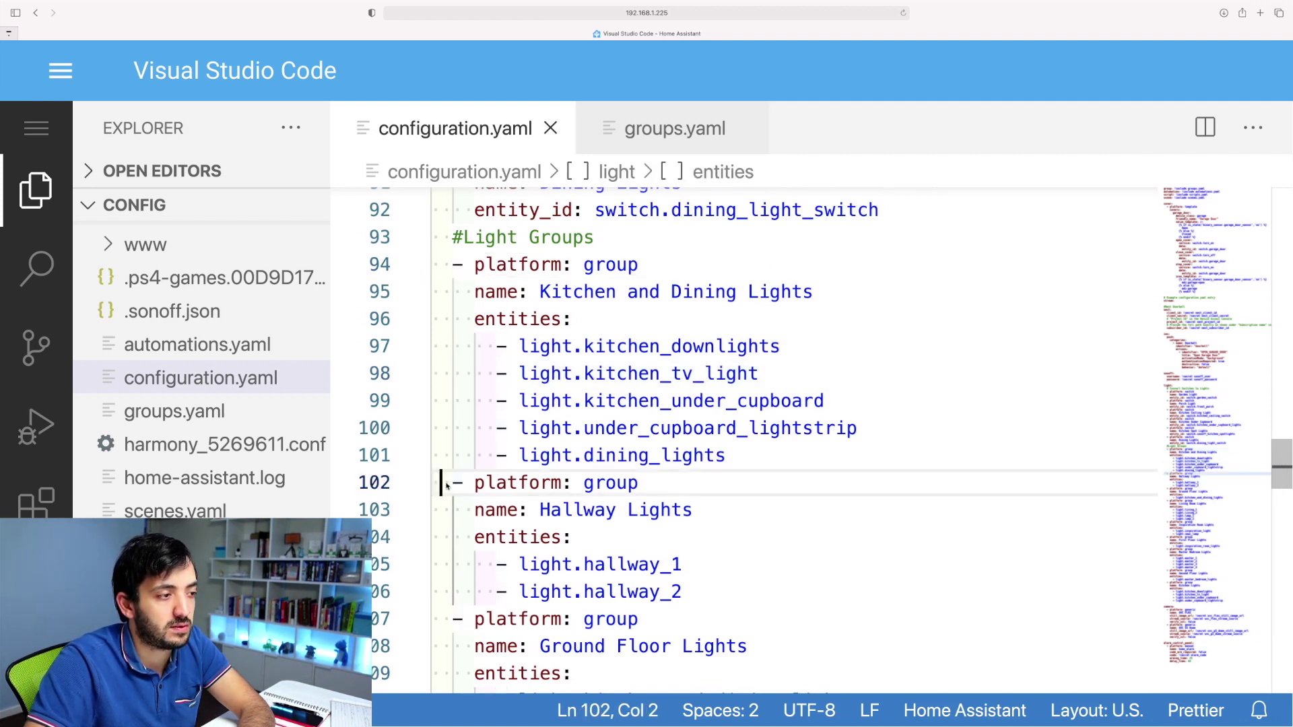
{"action": "left_click", "coordinate": [449, 485]}
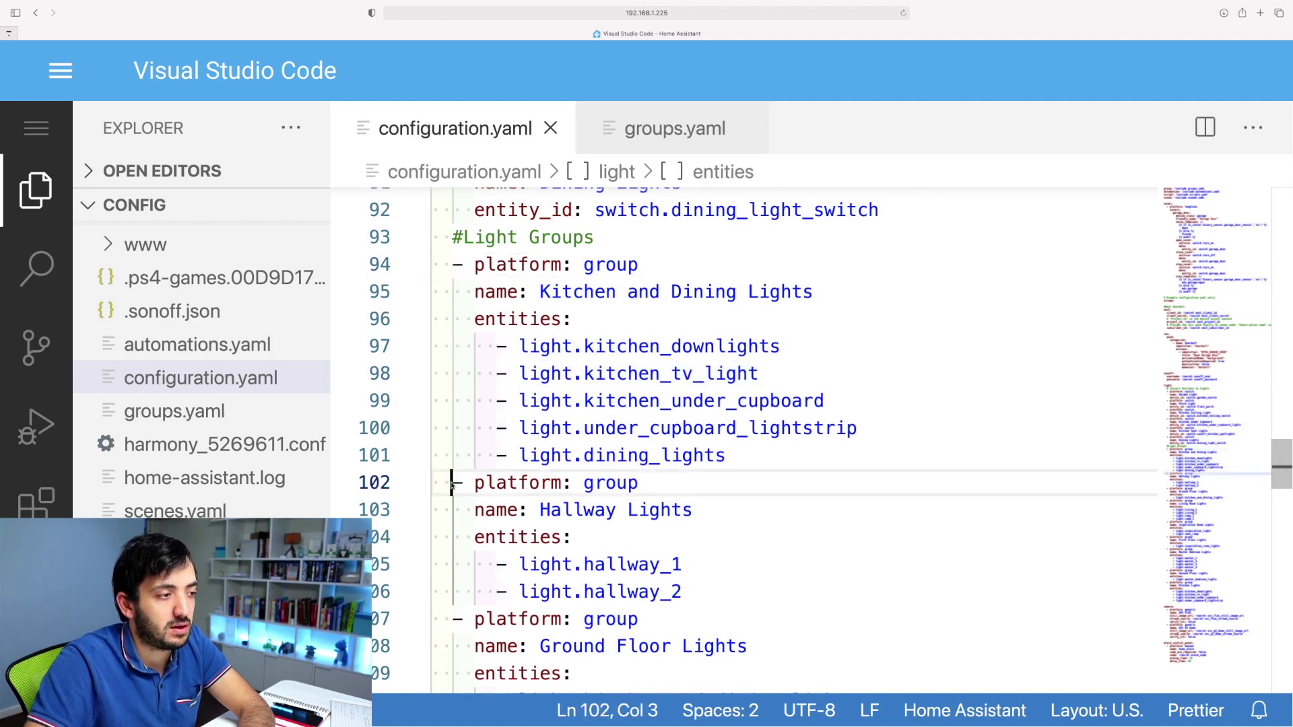
{"action": "left_click", "coordinate": [689, 485]}
{"action": "scroll", "coordinate": [475, 436], "scroll_direction": "down", "scroll_amount": 3}
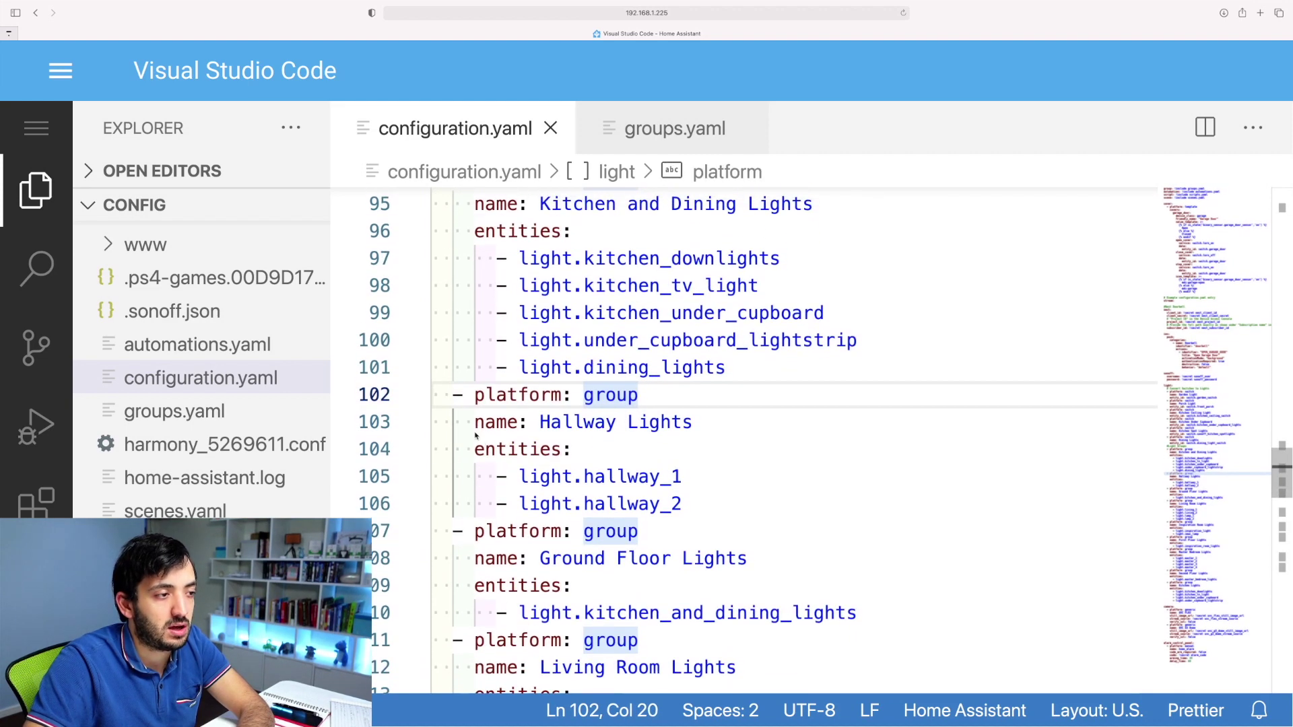
{"action": "left_click", "coordinate": [592, 422]}
{"action": "left_click", "coordinate": [539, 422]}
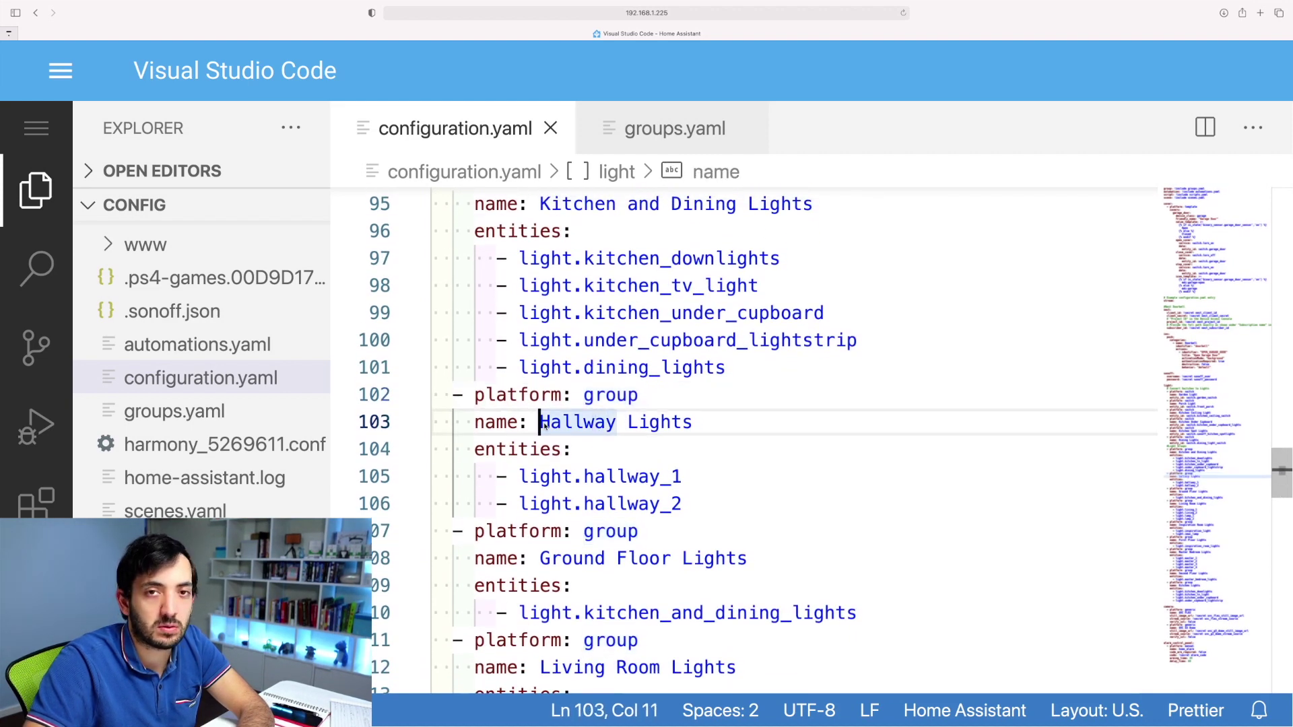
{"action": "left_click", "coordinate": [750, 427]}
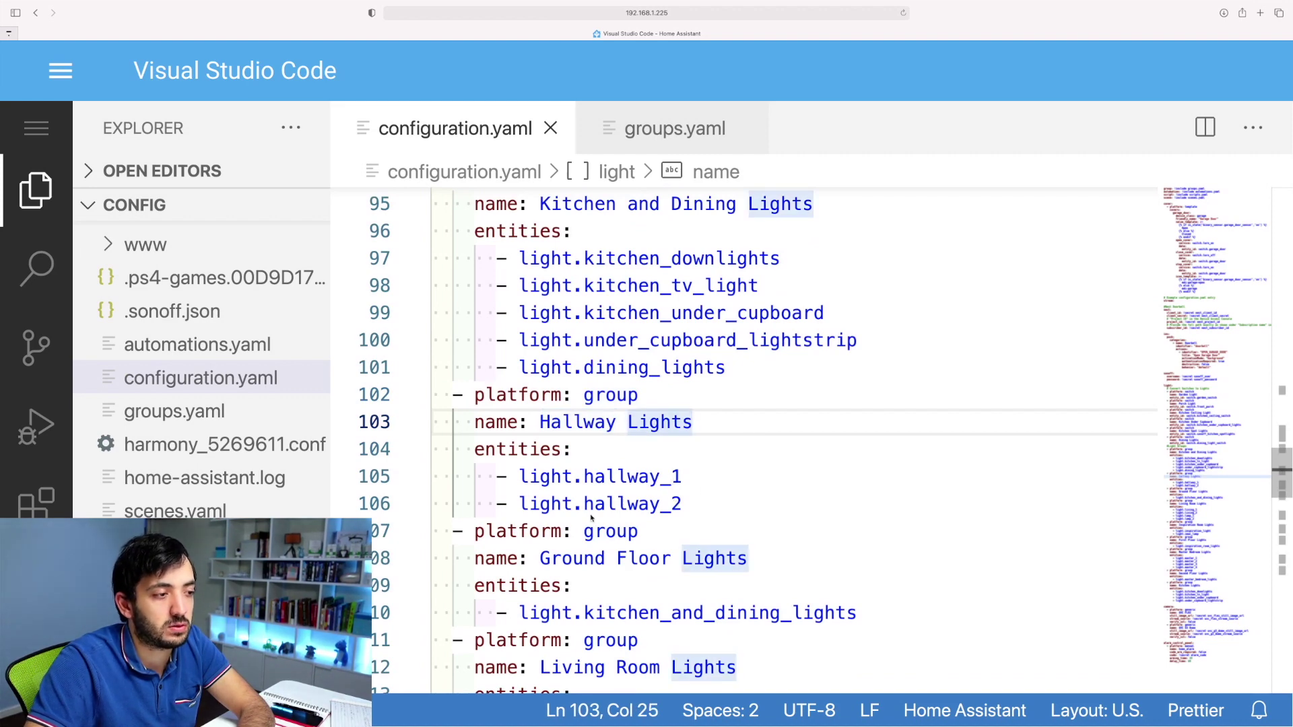
{"action": "scroll", "coordinate": [591, 517], "scroll_direction": "down", "scroll_amount": 3}
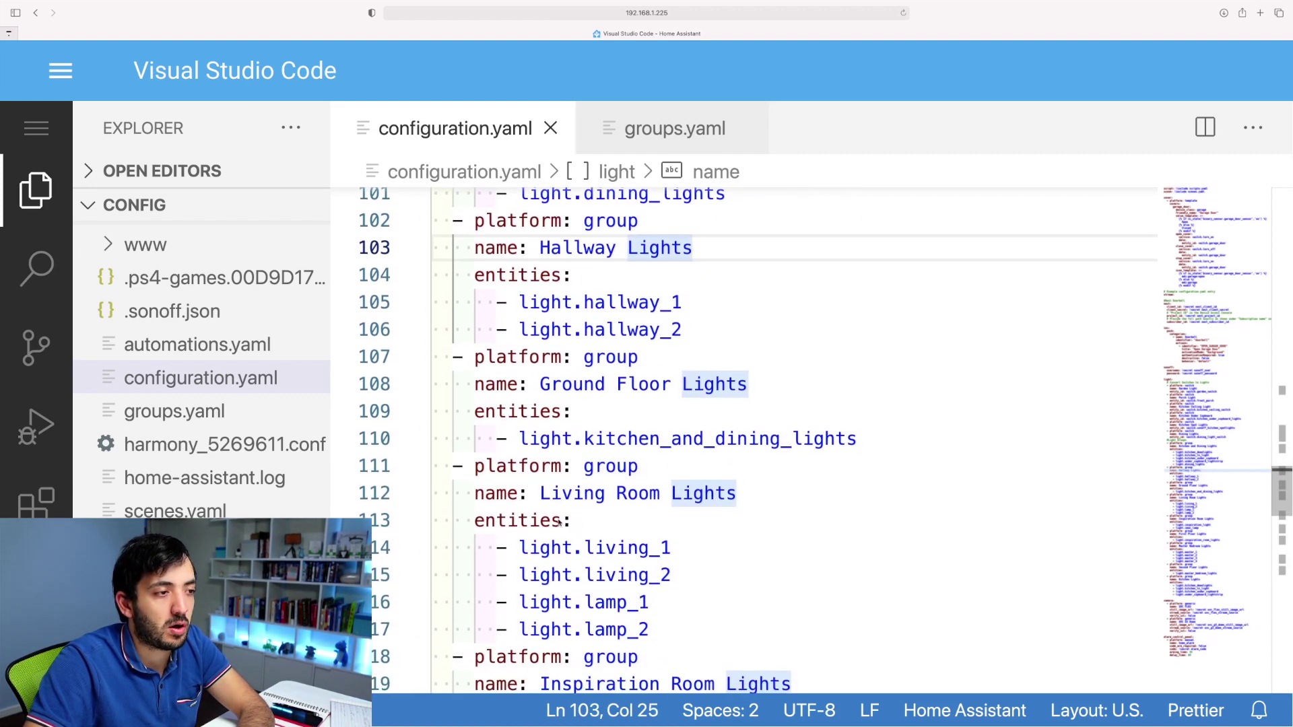
{"action": "scroll", "coordinate": [799, 512], "scroll_direction": "up", "scroll_amount": 3}
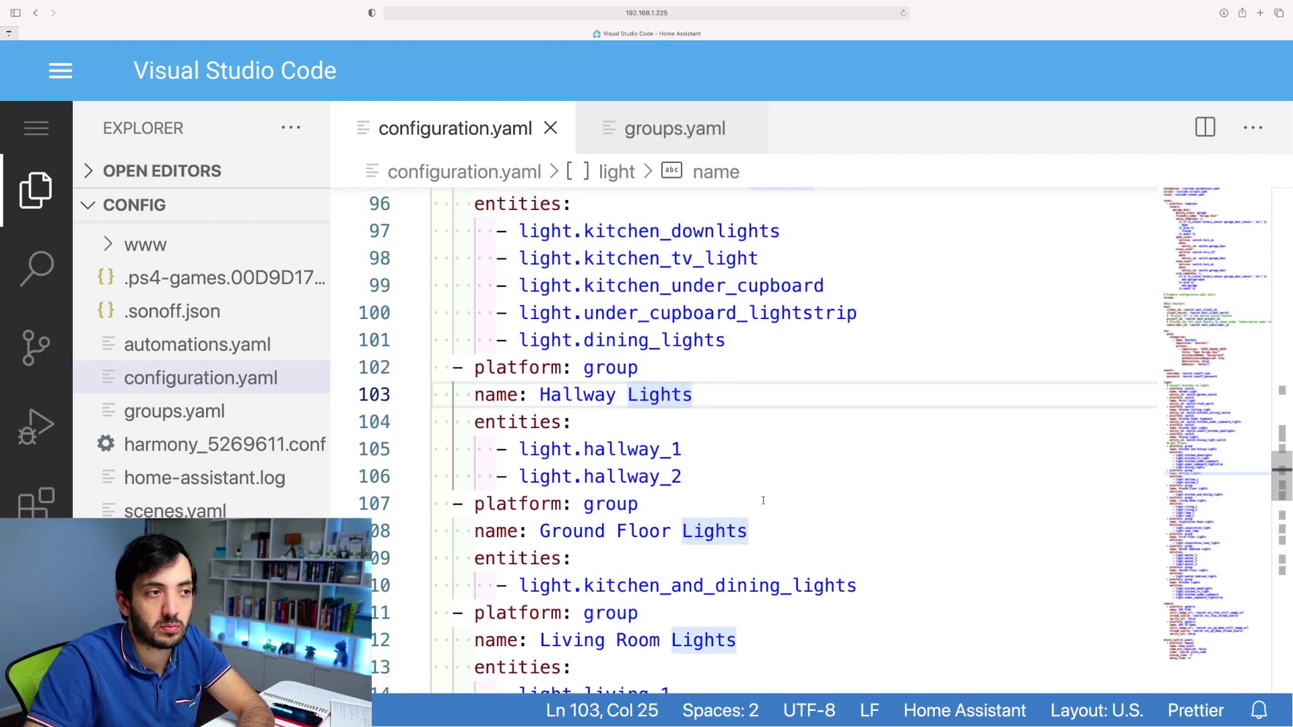
{"action": "scroll", "coordinate": [660, 351], "scroll_direction": "up", "scroll_amount": 3}
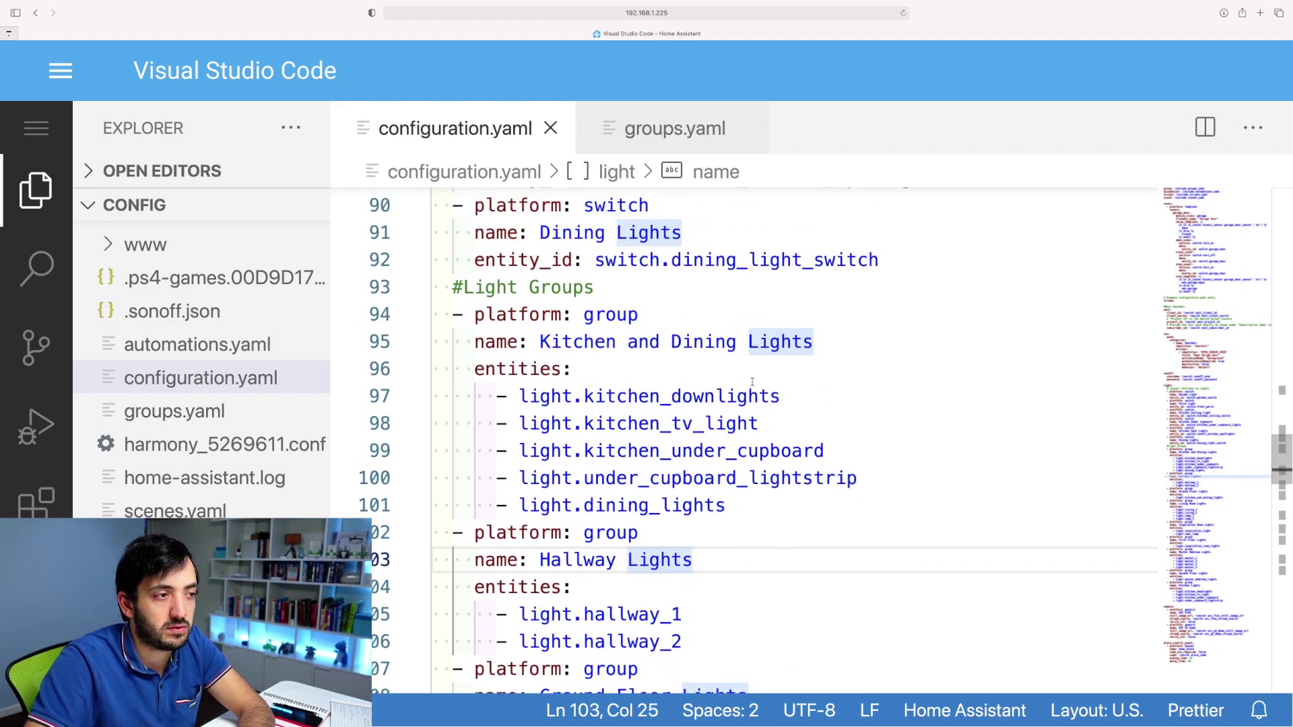
{"action": "scroll", "coordinate": [655, 375], "scroll_direction": "down", "scroll_amount": 5}
{"action": "scroll", "coordinate": [633, 388], "scroll_direction": "up", "scroll_amount": 2}
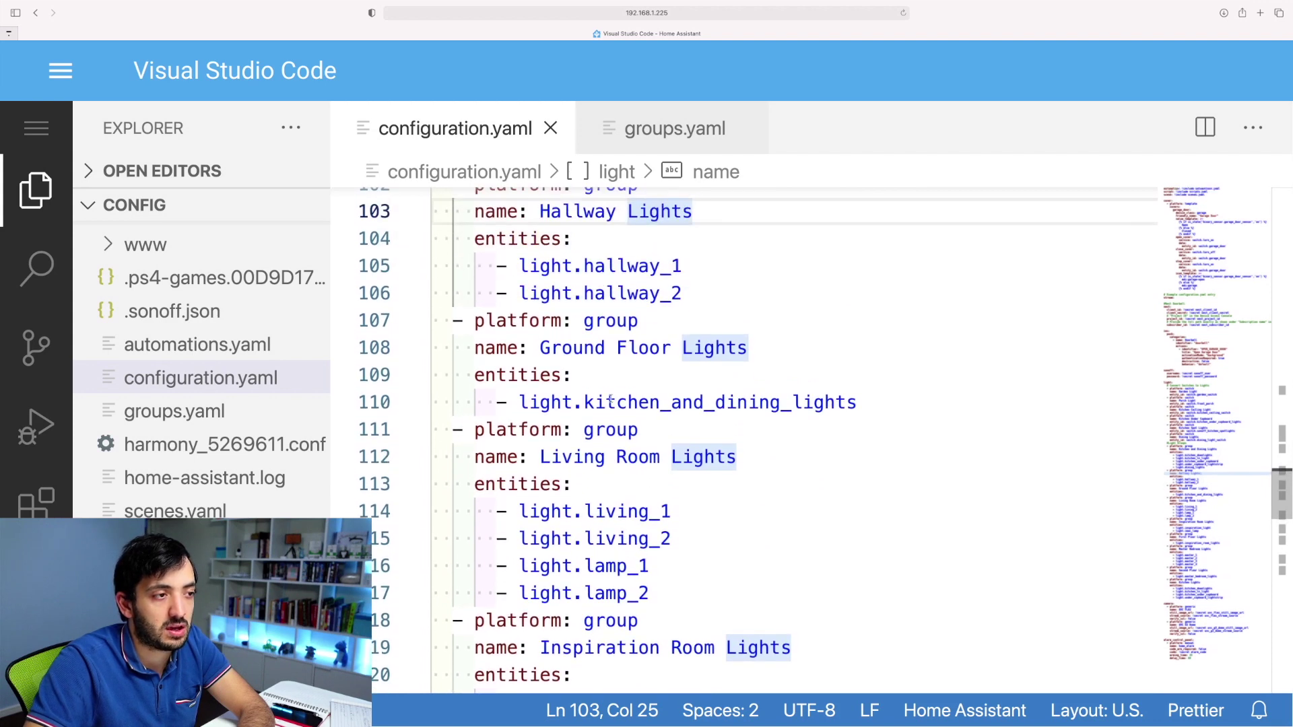
{"action": "left_click", "coordinate": [586, 348]}
{"action": "left_click", "coordinate": [757, 347]}
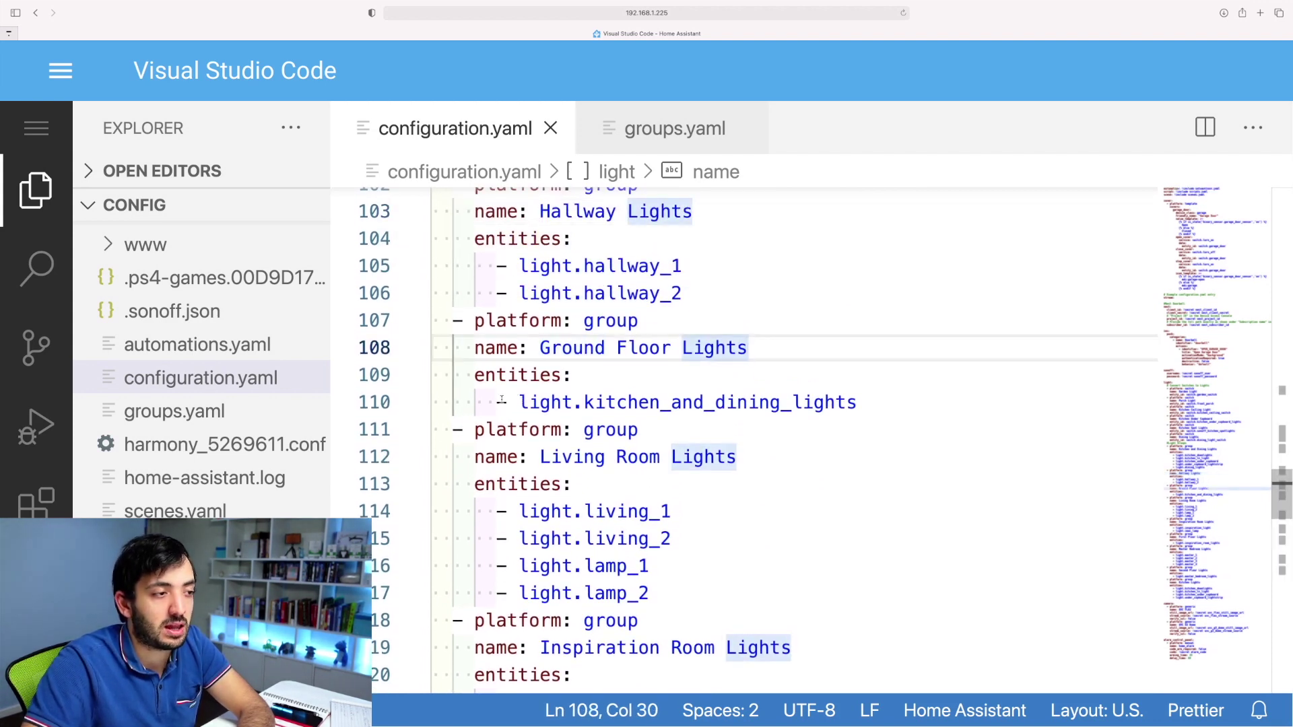
{"action": "left_click_drag", "start_coordinate": [497, 402], "coordinate": [858, 400]}
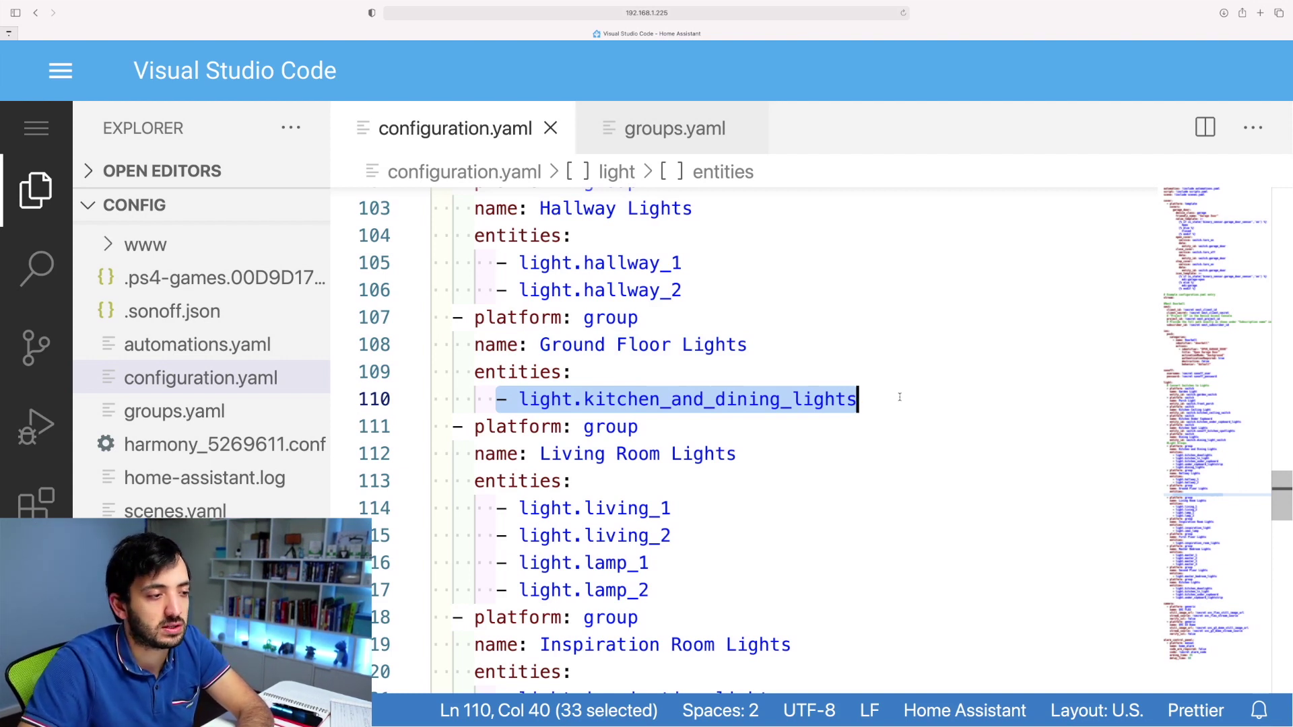
{"action": "scroll", "coordinate": [807, 413], "scroll_direction": "down", "scroll_amount": 2}
{"action": "scroll", "coordinate": [806, 412], "scroll_direction": "up", "scroll_amount": 4}
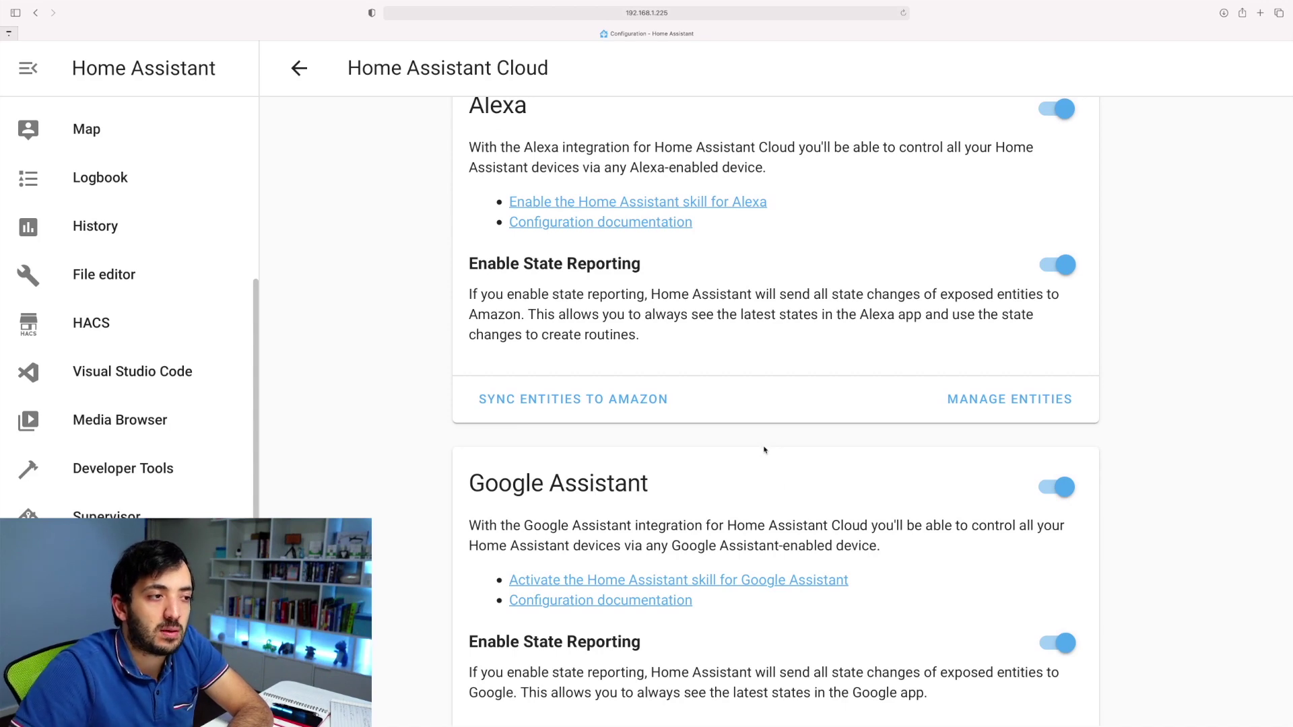
Scroll through the Alexa and Google Assistant sections and open Alexa's exposed-entities list
{"action": "scroll", "coordinate": [1020, 409], "scroll_direction": "down", "scroll_amount": 5}
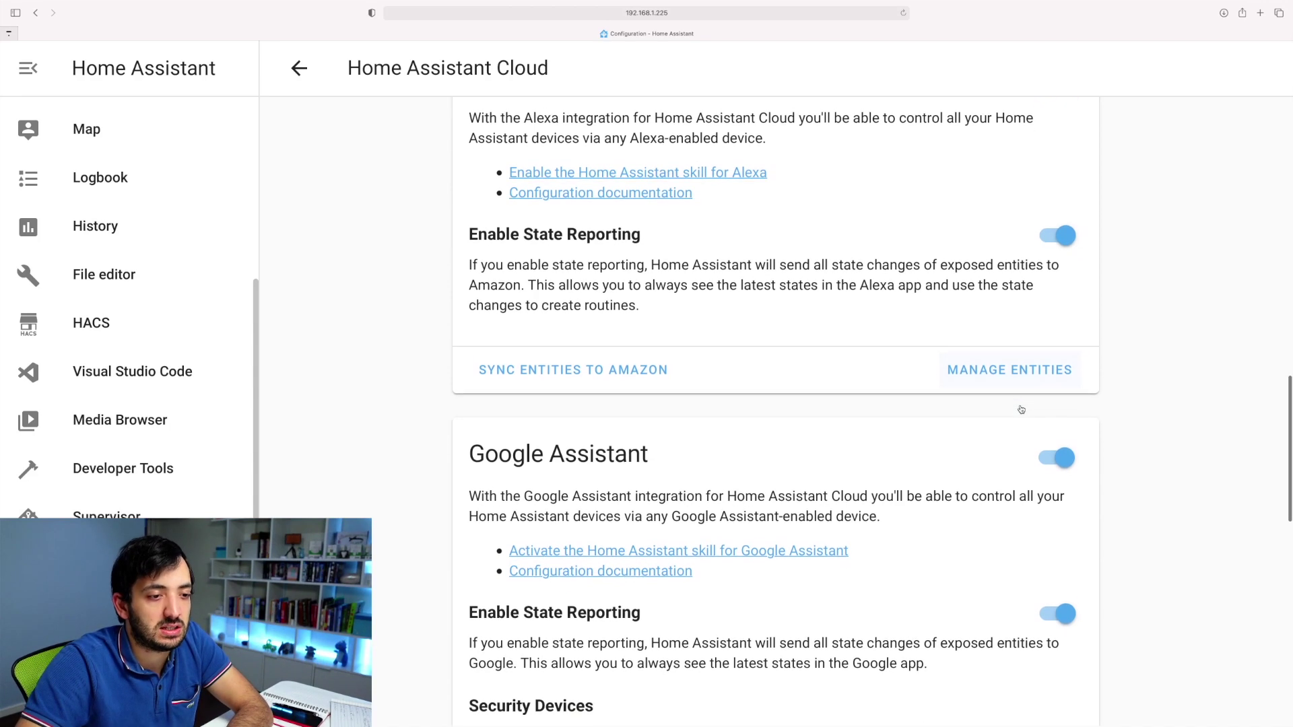
{"action": "scroll", "coordinate": [946, 534], "scroll_direction": "down", "scroll_amount": 2}
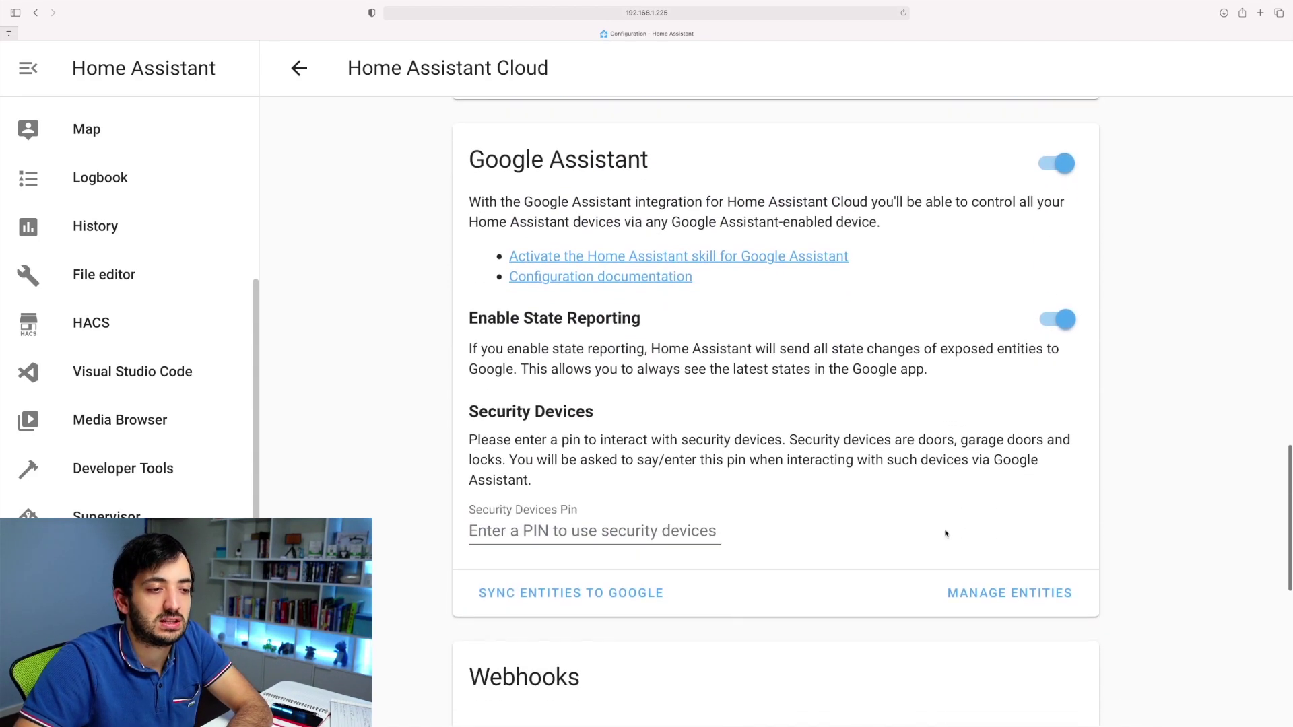
{"action": "scroll", "coordinate": [941, 281], "scroll_direction": "up", "scroll_amount": 3}
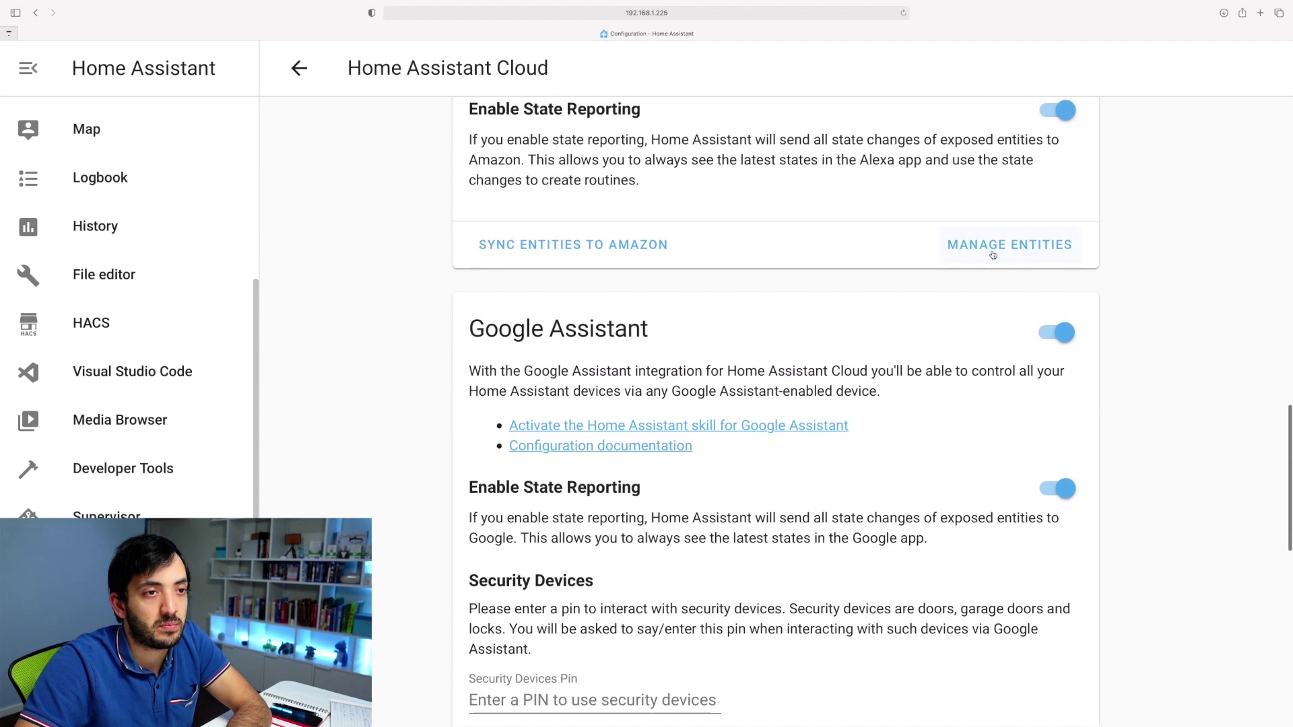
{"action": "left_click", "coordinate": [990, 254]}
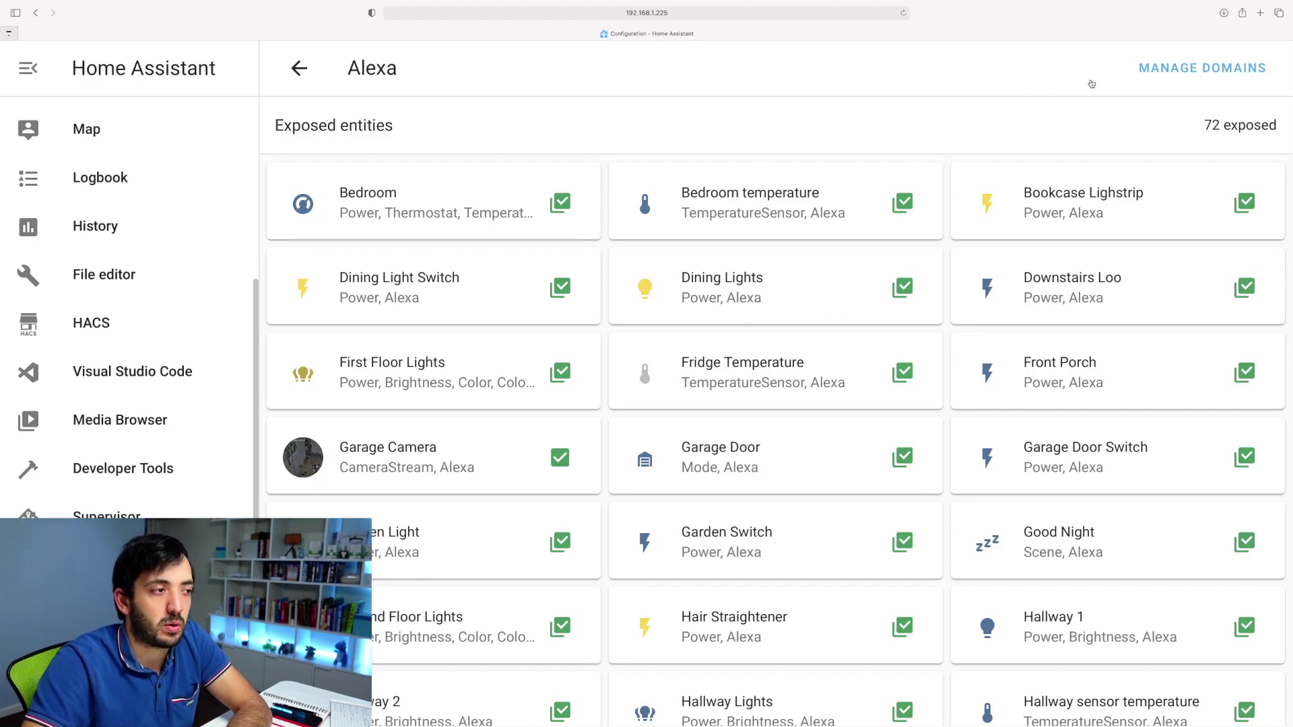
Switch on the Group domain in Alexa's domain toggles, then reopen them to confirm it's enabled
{"action": "left_click", "coordinate": [1205, 70]}
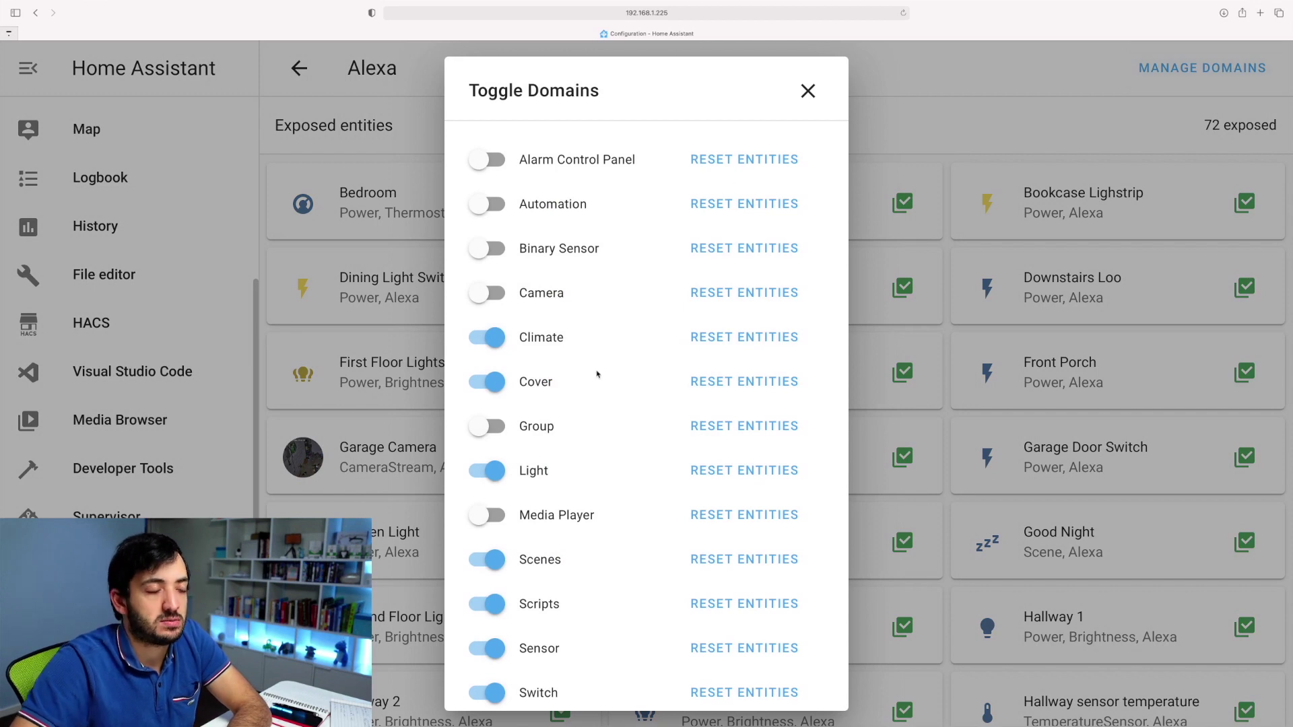
{"action": "left_click", "coordinate": [486, 433]}
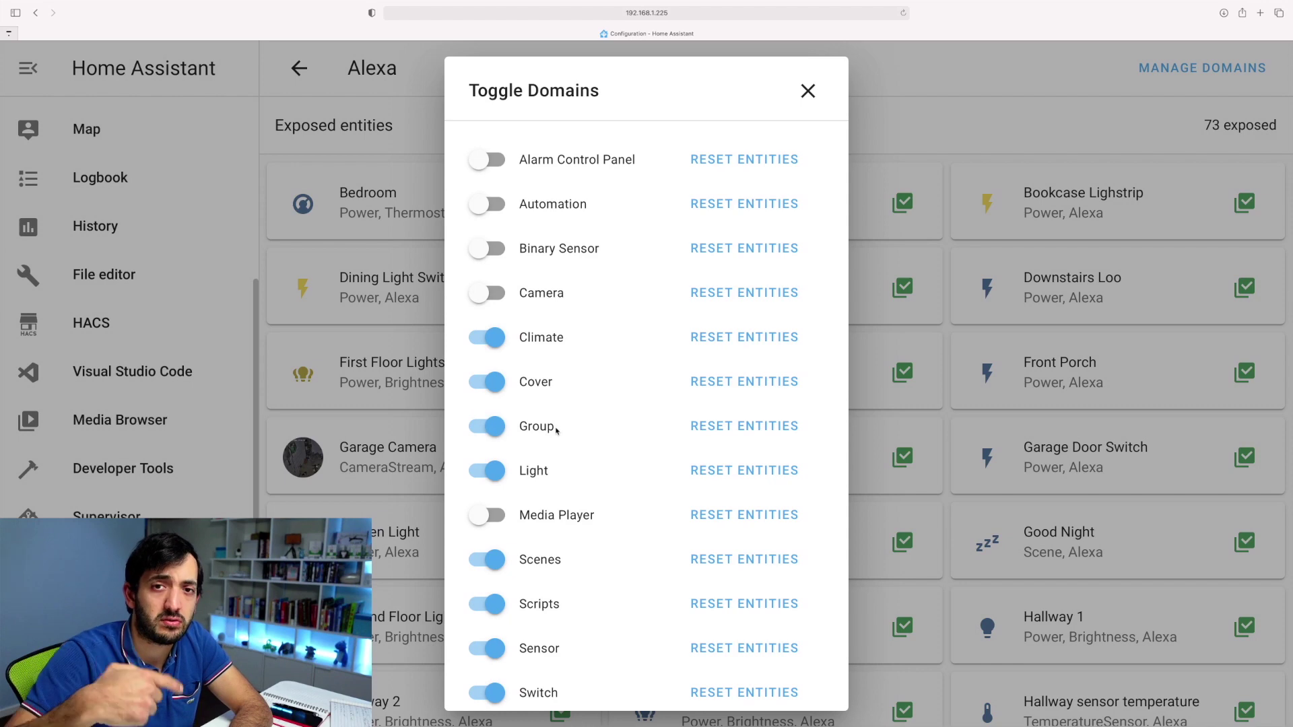
{"action": "key", "text": "Escape"}
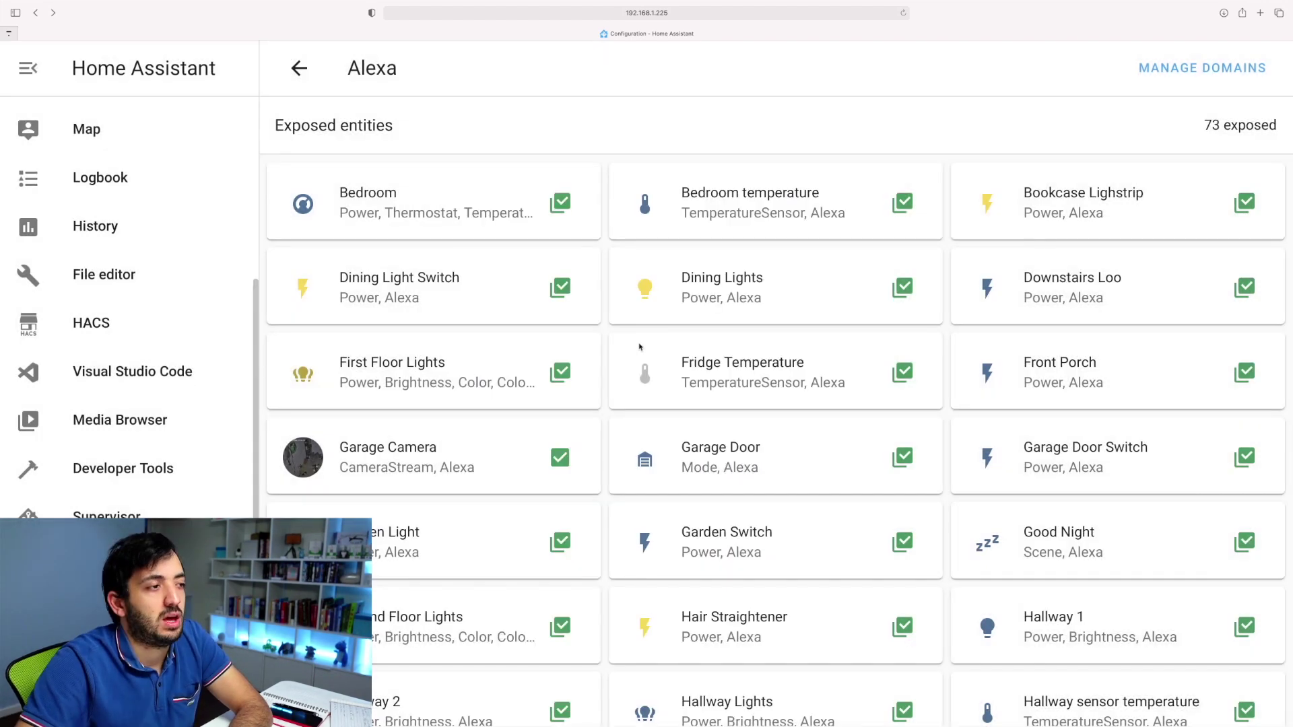
{"action": "left_click", "coordinate": [1186, 70]}
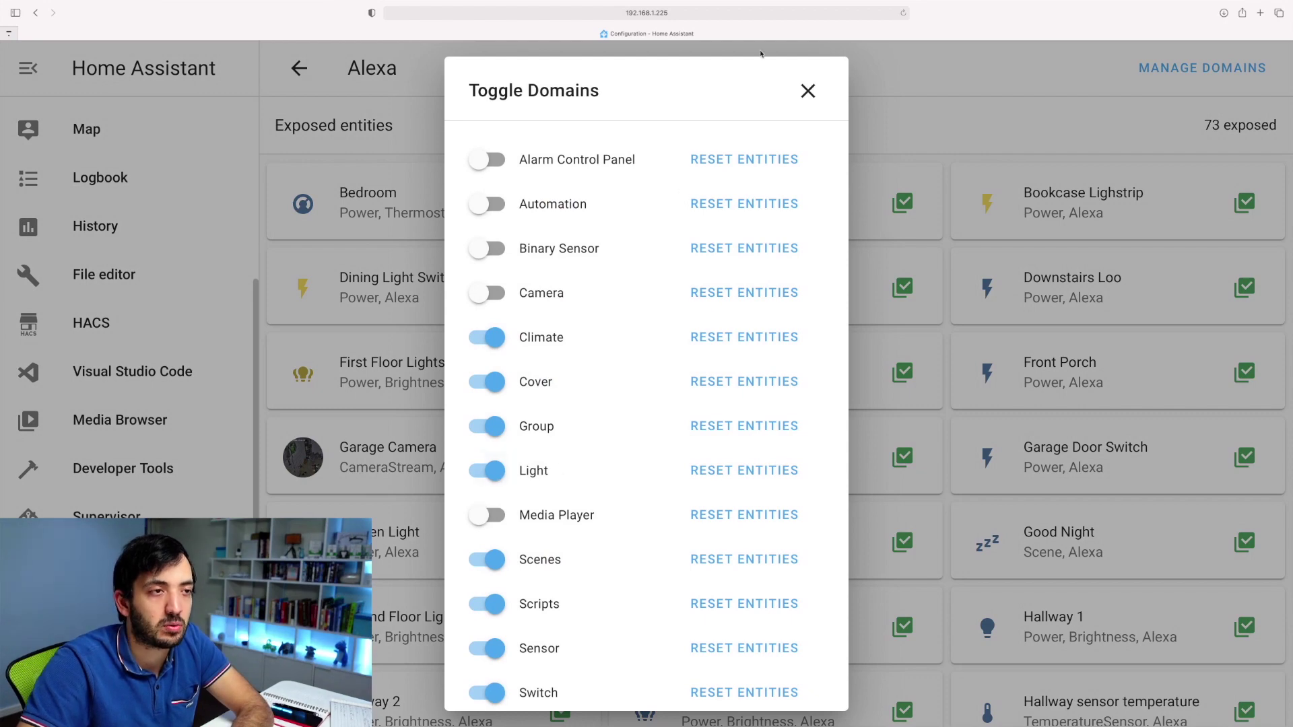
{"action": "left_click", "coordinate": [808, 91]}
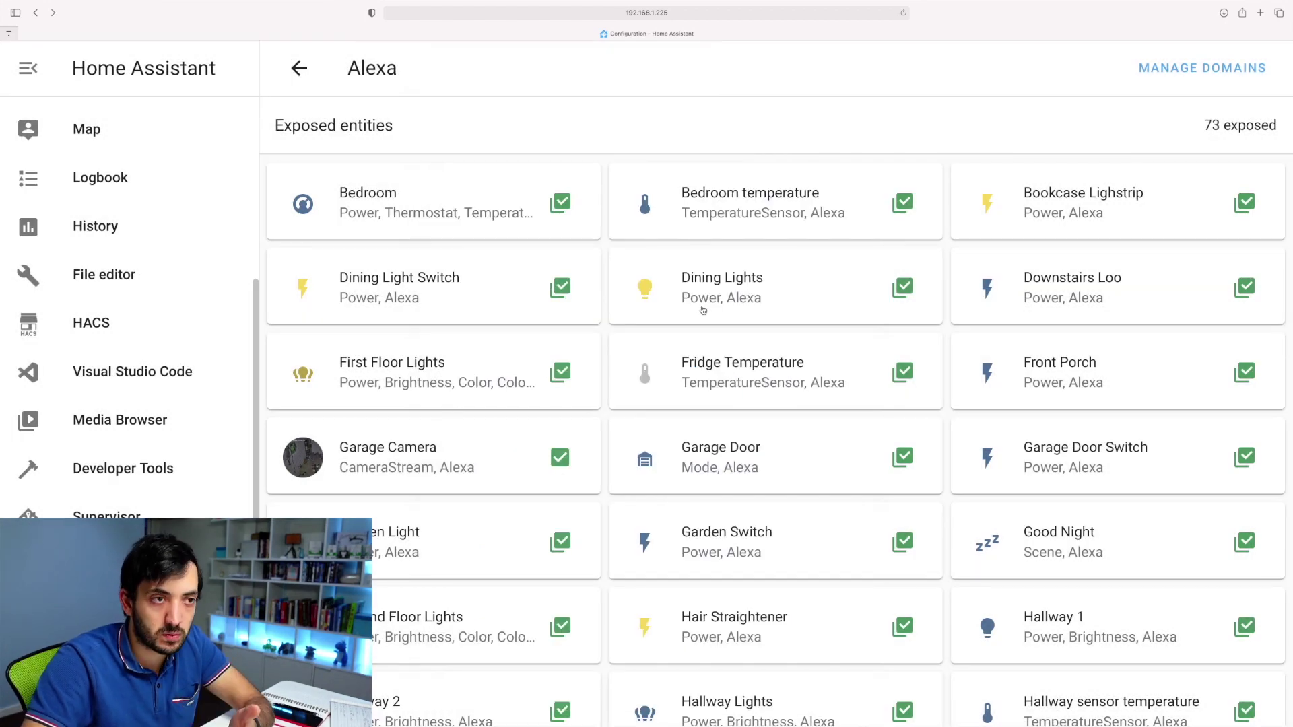